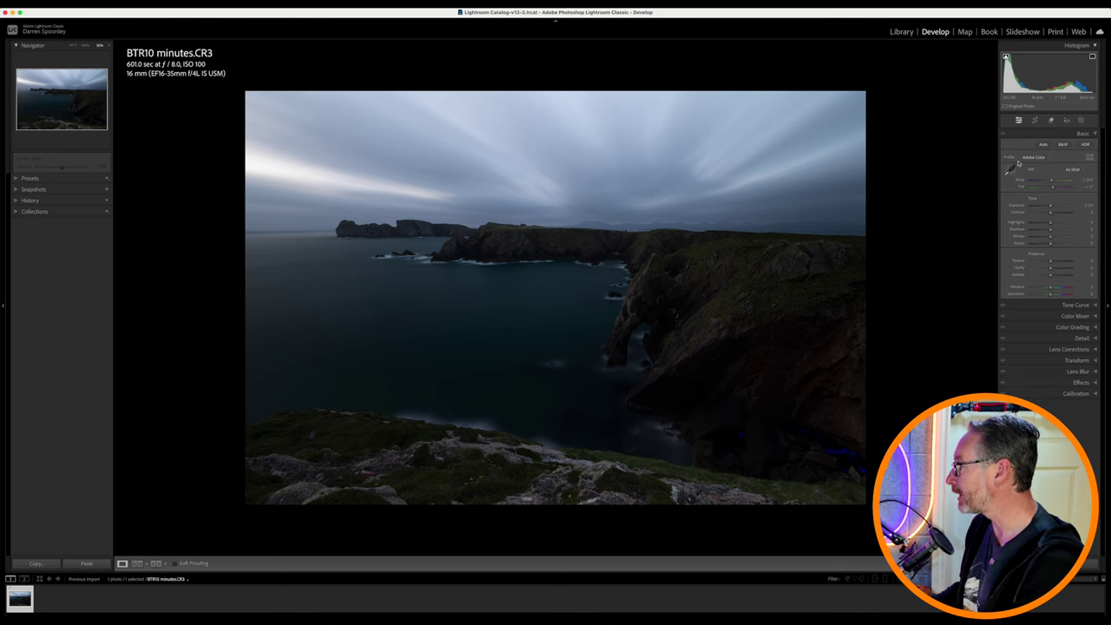
Straighten the photo by rotating the crop about 0.88 degrees until the sea horizon is level
left_click(1035, 121)
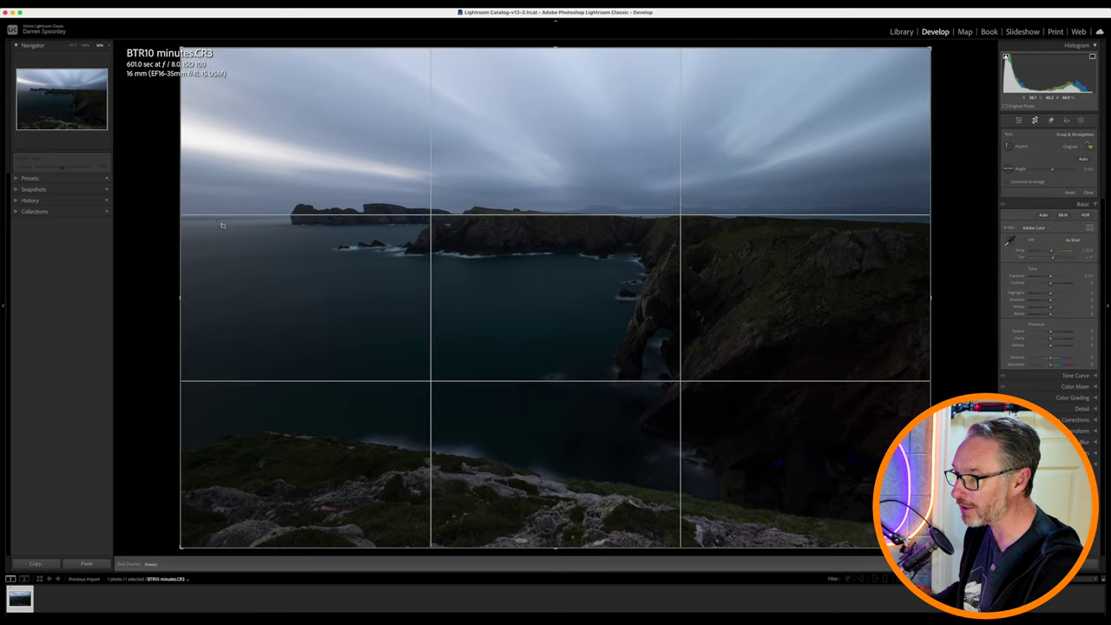
left_click_drag(451, 553, 447, 555)
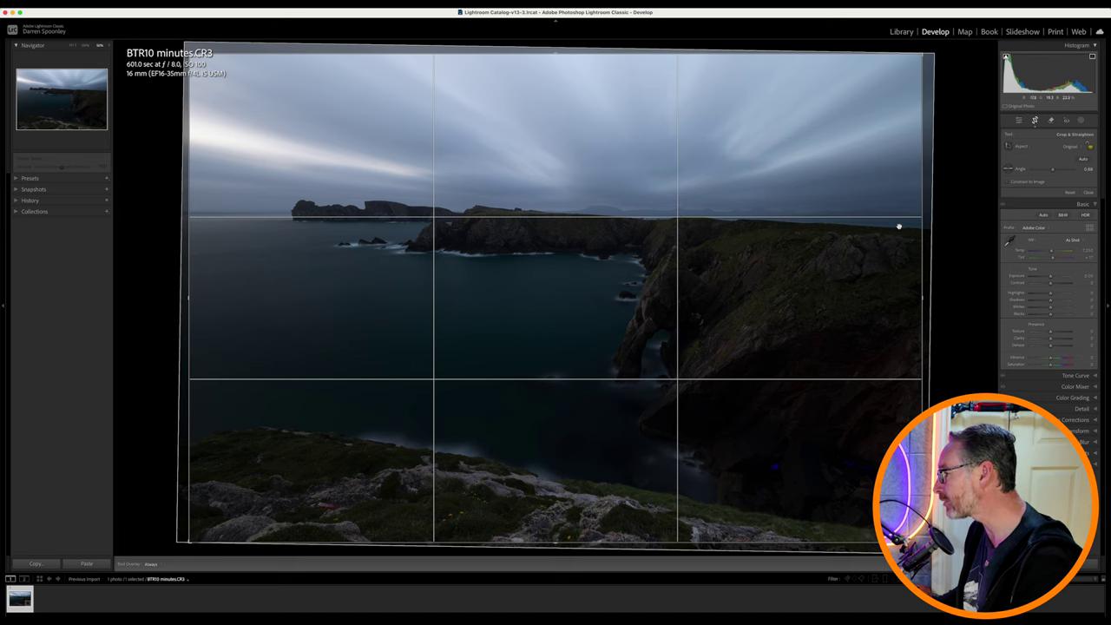
key("Return")
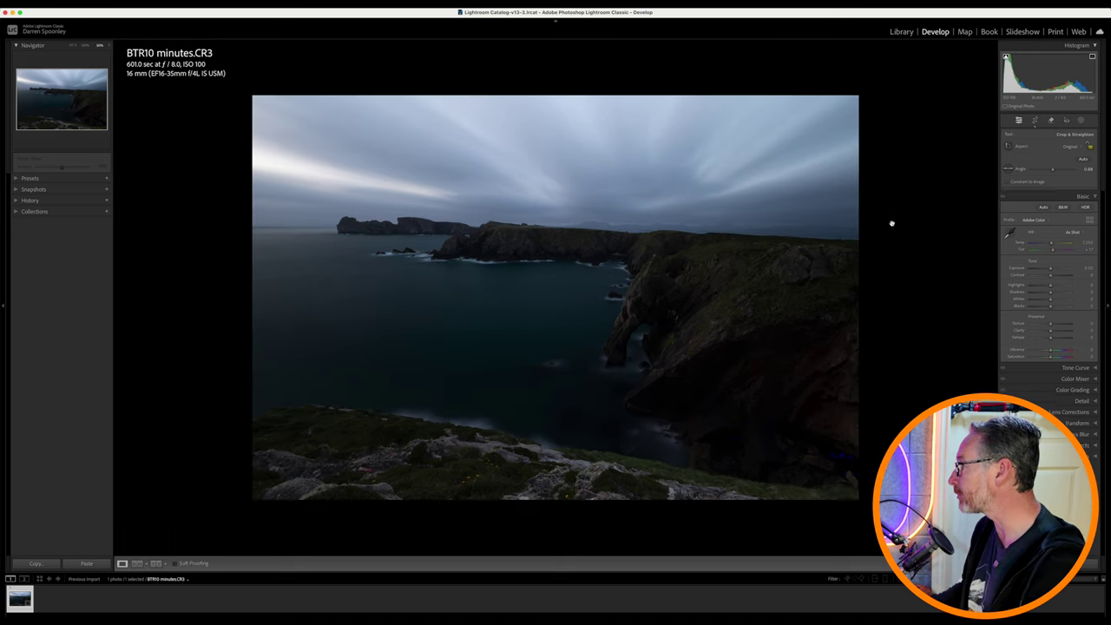
Apply automatic tone adjustments to the photo and compare the result with the unedited version
left_click_drag(1058, 186, 1051, 187)
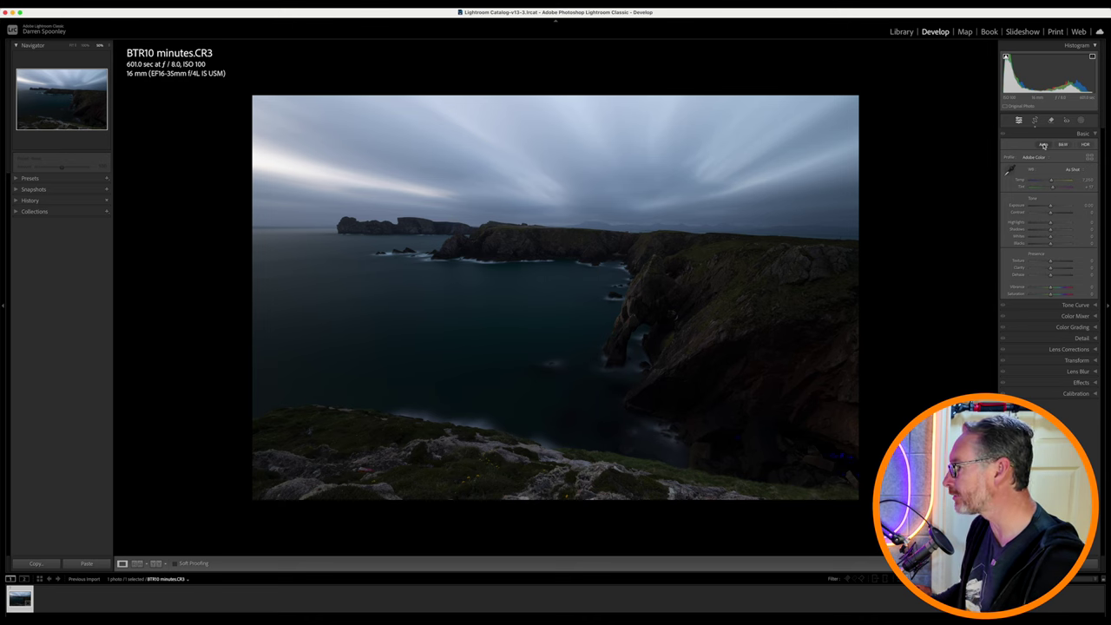
left_click(1044, 145)
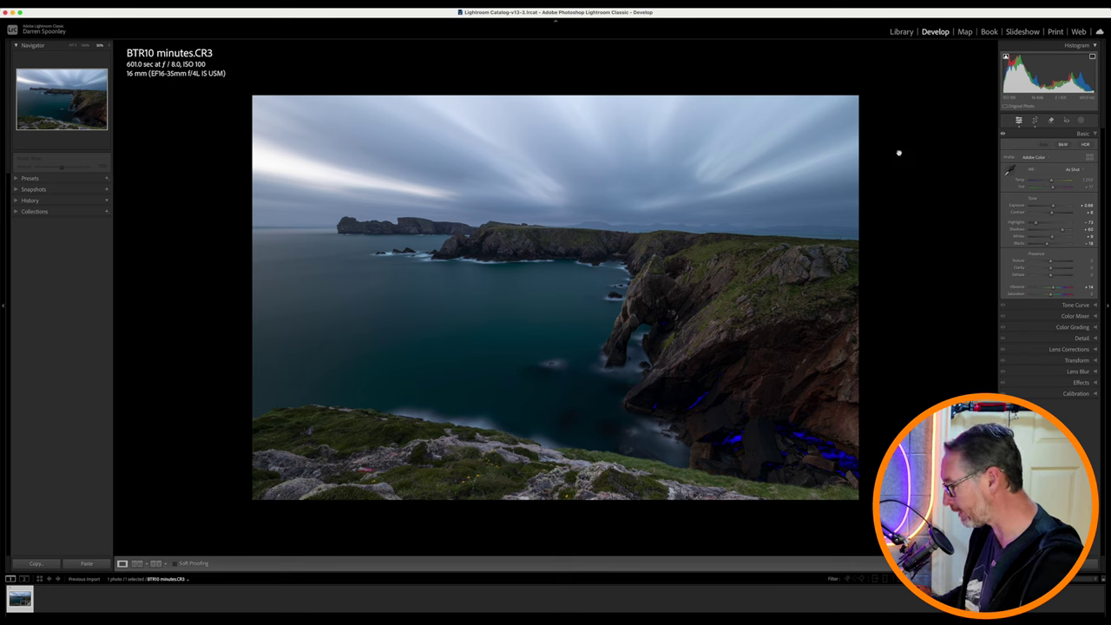
key("backslash")
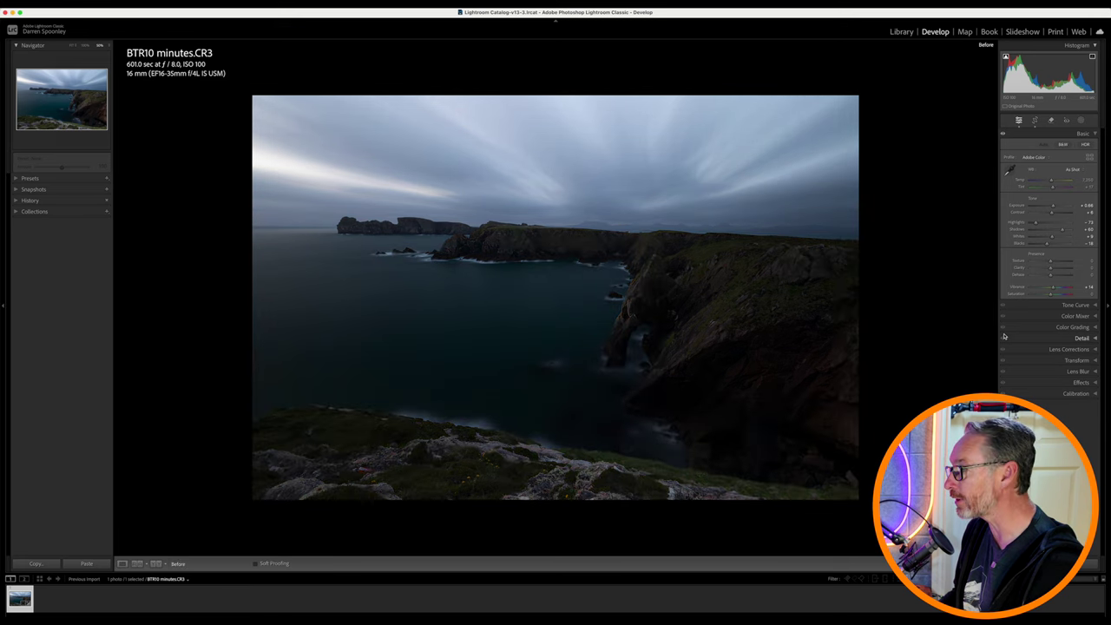
key("backslash")
key("backslash")
key("backslash")
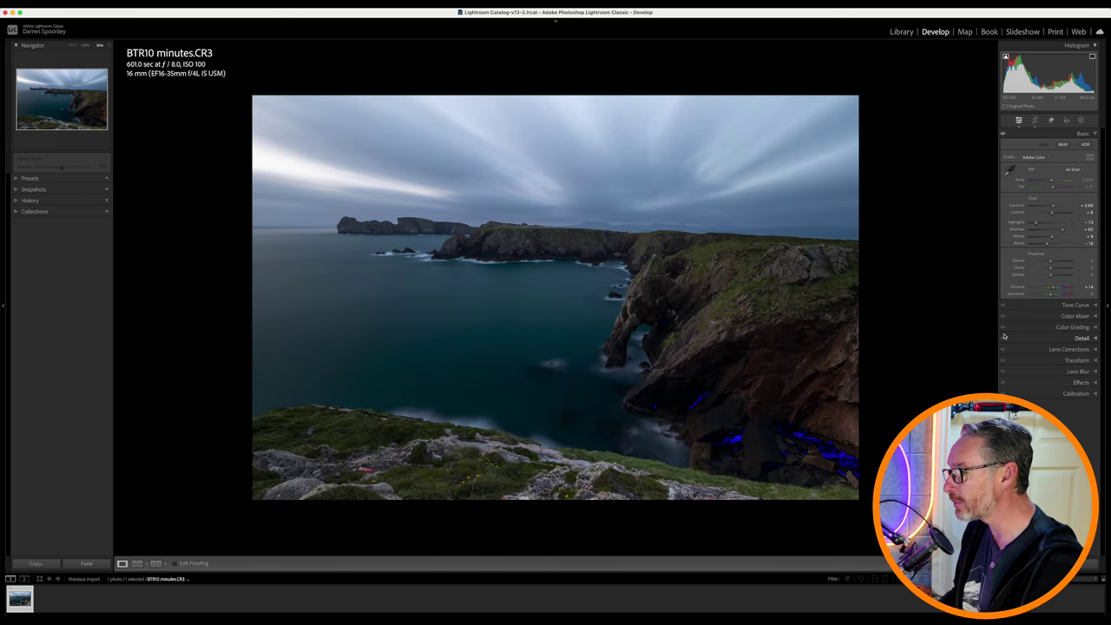
key("backslash")
key("backslash")
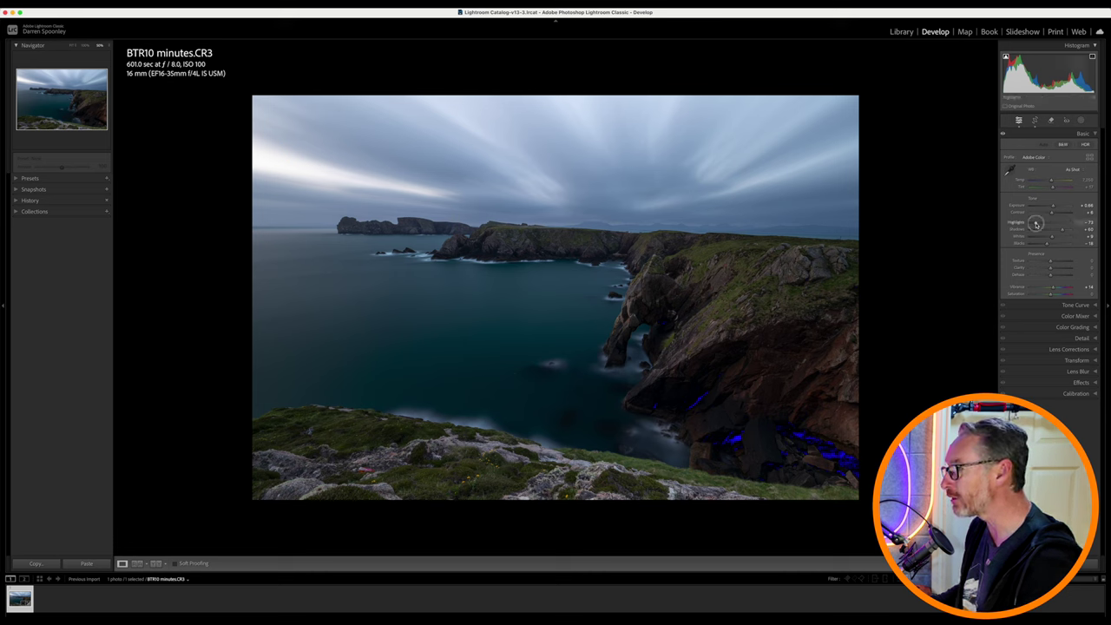
Set Highlights to -20 and slightly lower Exposure to keep the bright cloud streak from clipping
left_click_drag(1035, 224, 1058, 223)
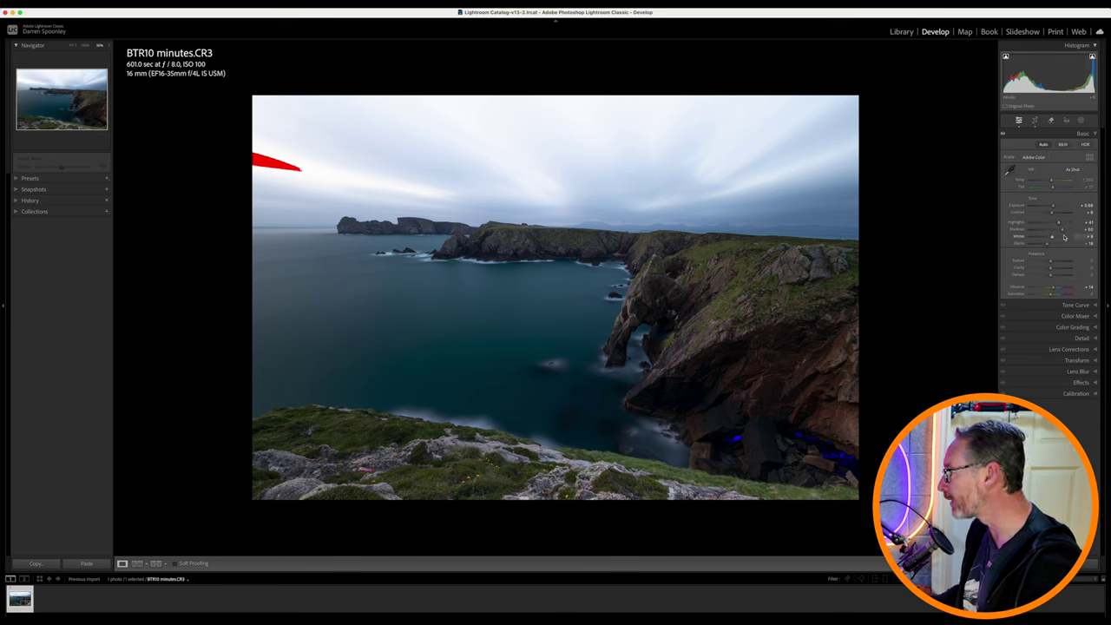
left_click_drag(1058, 223, 1053, 209)
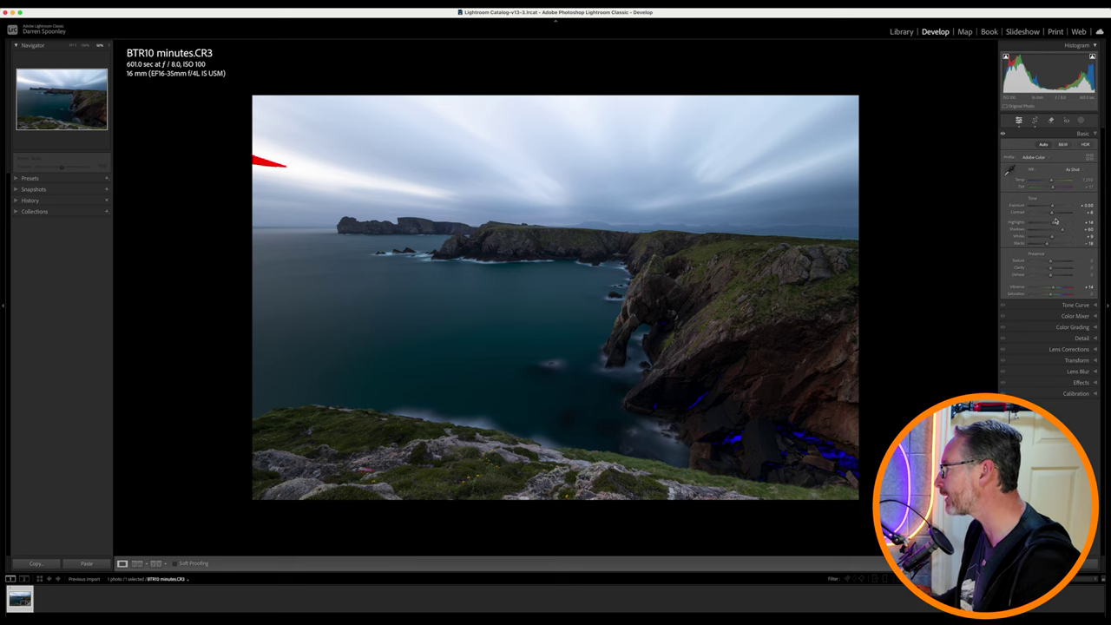
left_click_drag(1053, 223, 1048, 223)
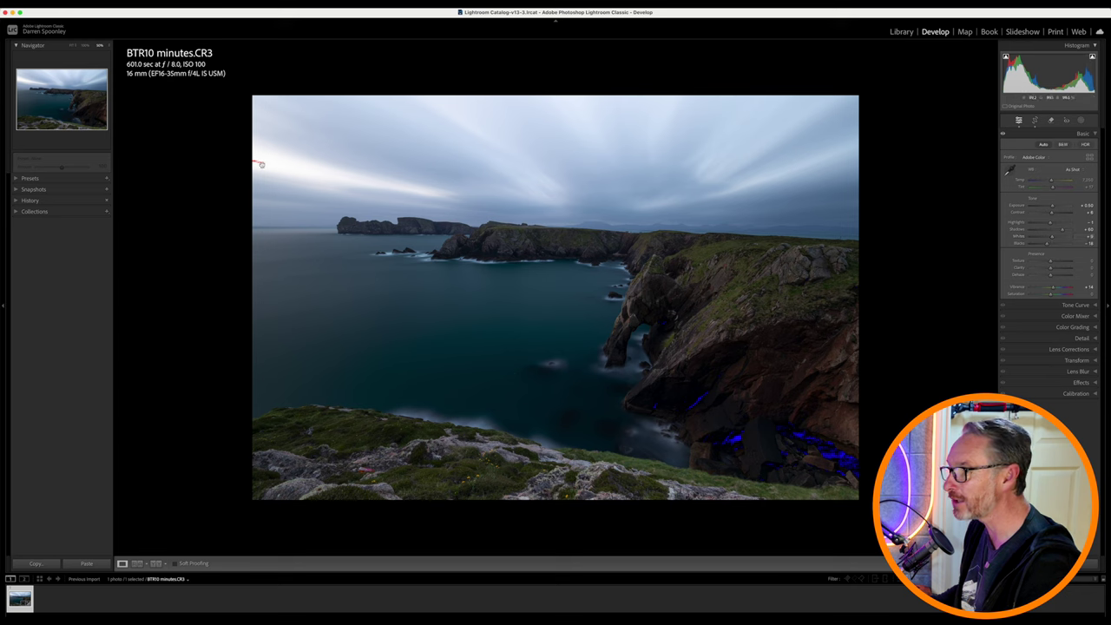
left_click_drag(1051, 224, 1047, 224)
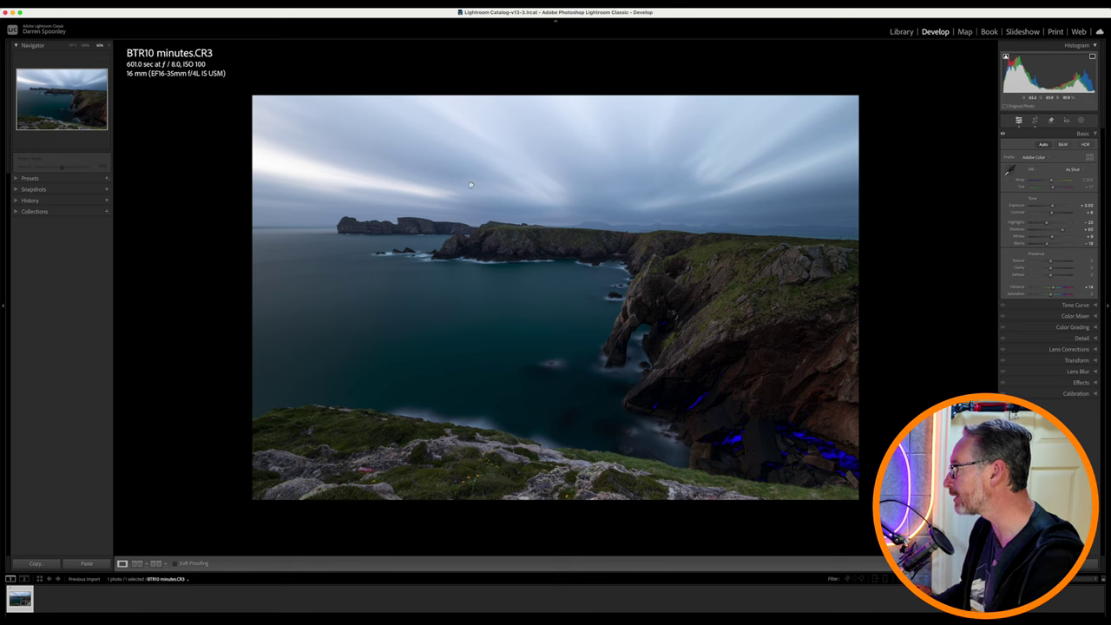
Raise Shadows to +100 and Whites to about +35
left_click(1063, 232)
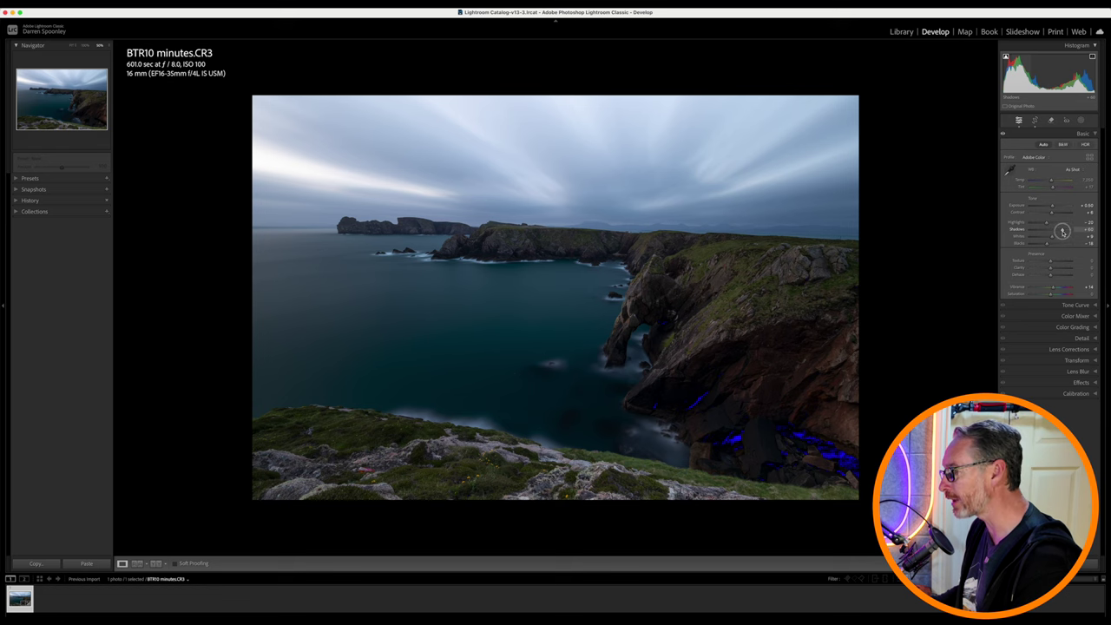
left_click_drag(1063, 232, 1107, 230)
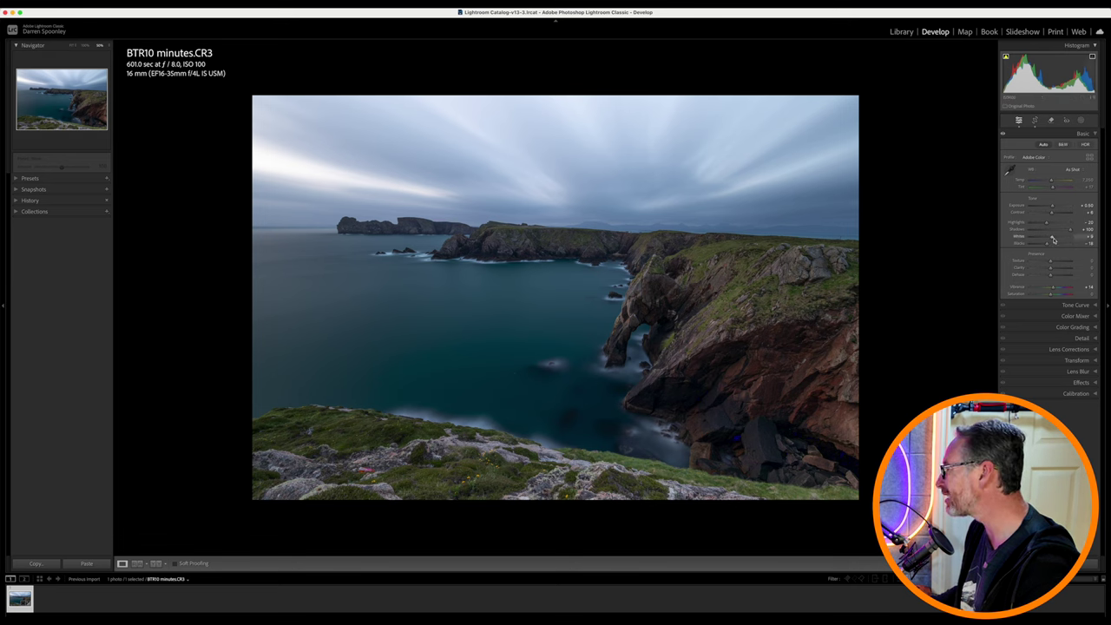
left_click_drag(1052, 239, 1055, 238)
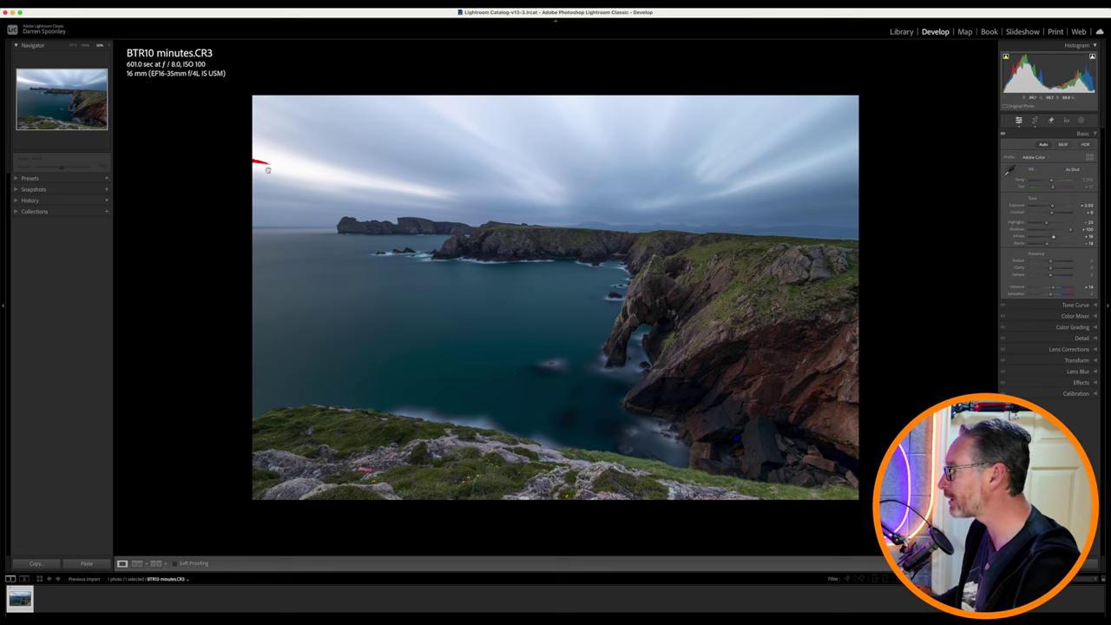
left_click_drag(1054, 239, 1057, 237)
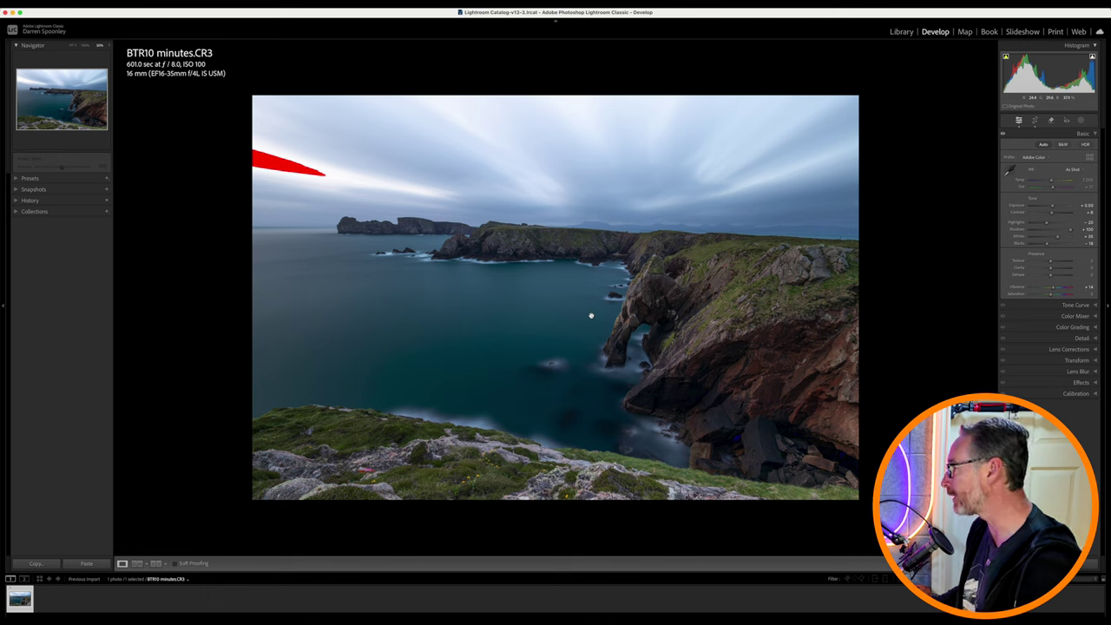
Neutralize the white balance by sampling the grey cloud above the distant headland, and inspect the sea arch up close
left_click(1009, 170)
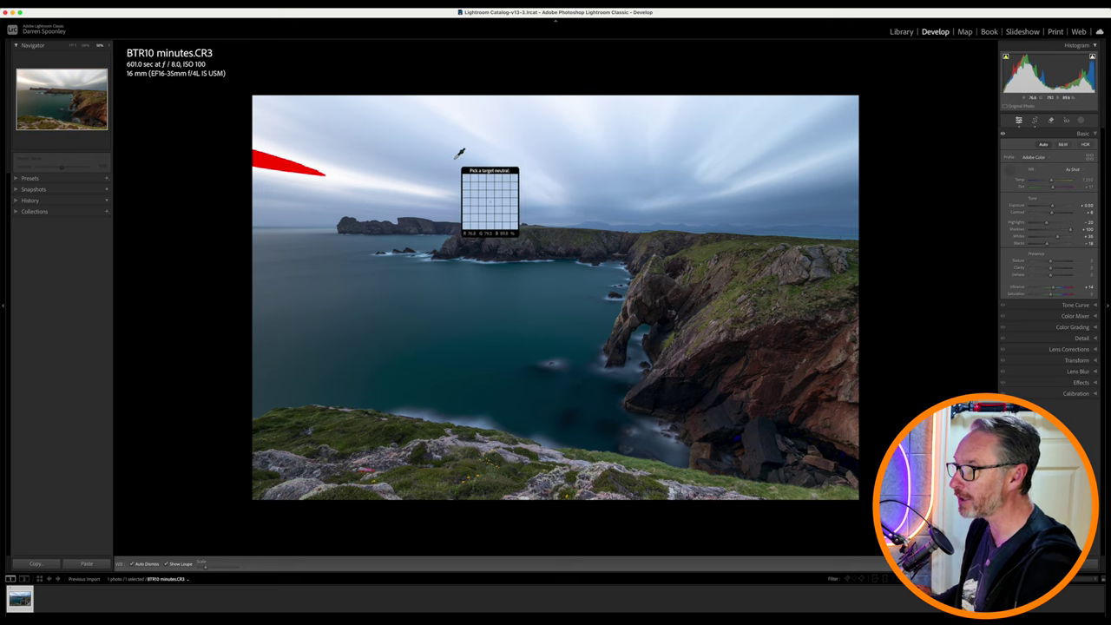
left_click(457, 157)
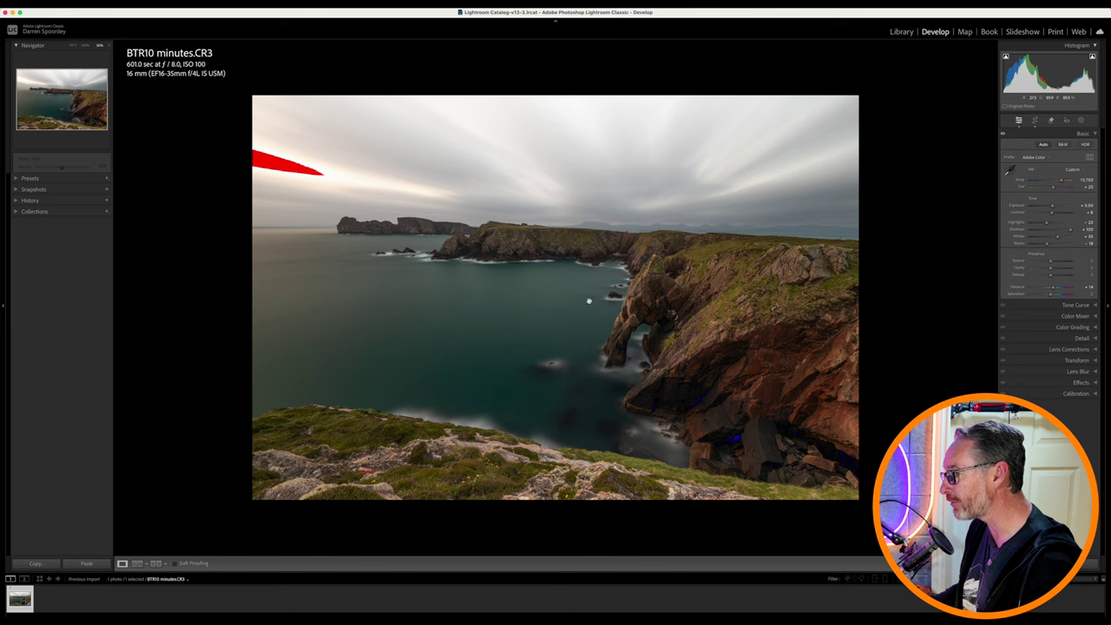
left_click(676, 319)
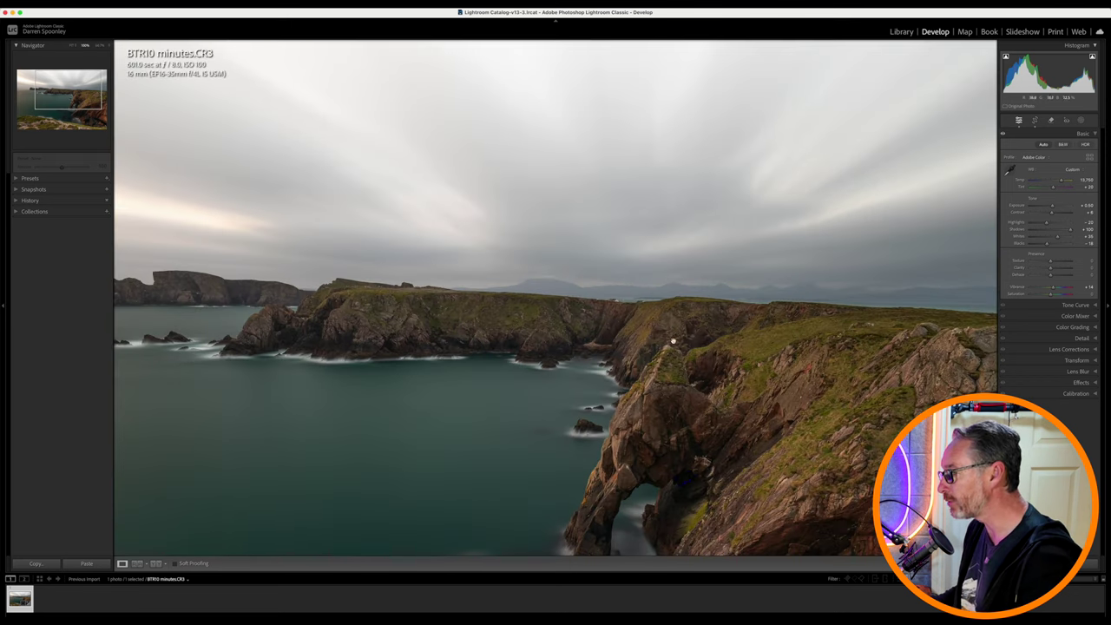
scroll(673, 341, "down", 5)
key("super+equal")
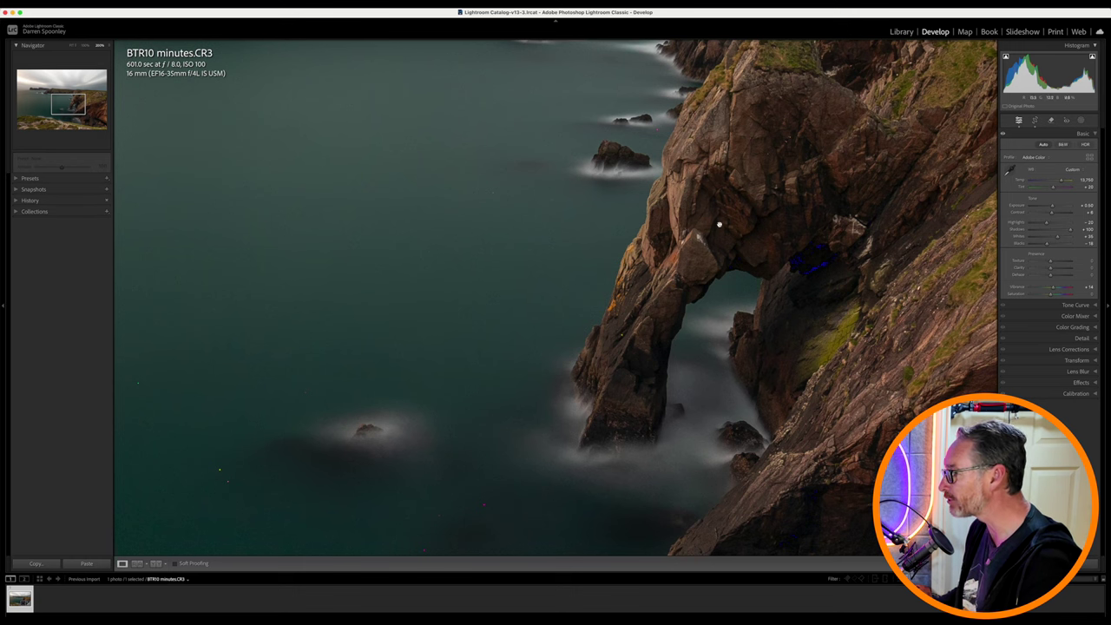
left_click(710, 241)
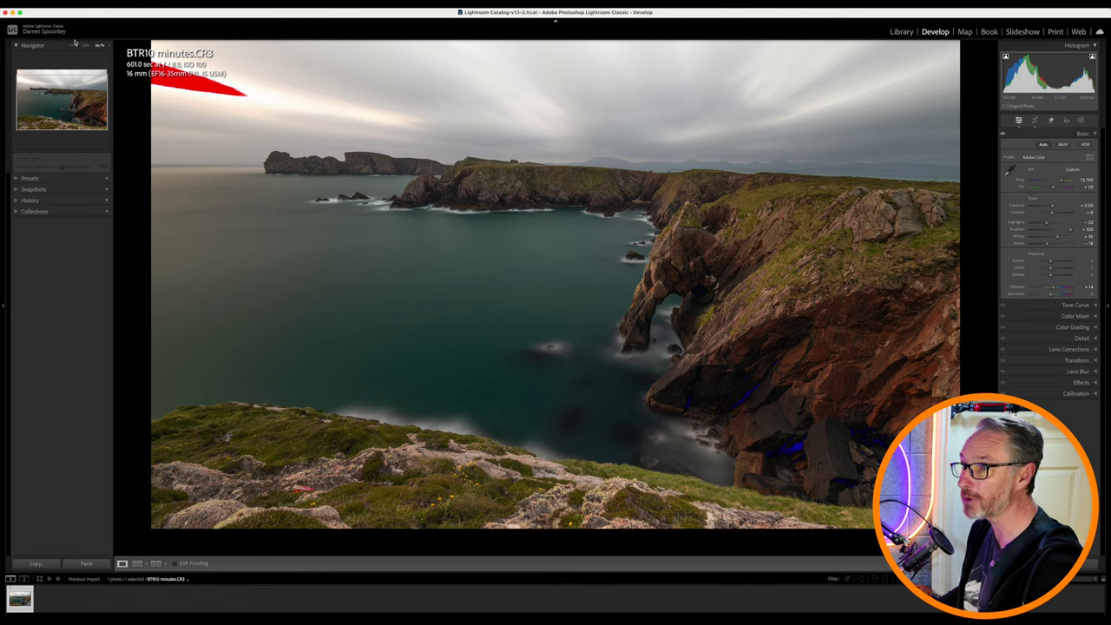
left_click(73, 45)
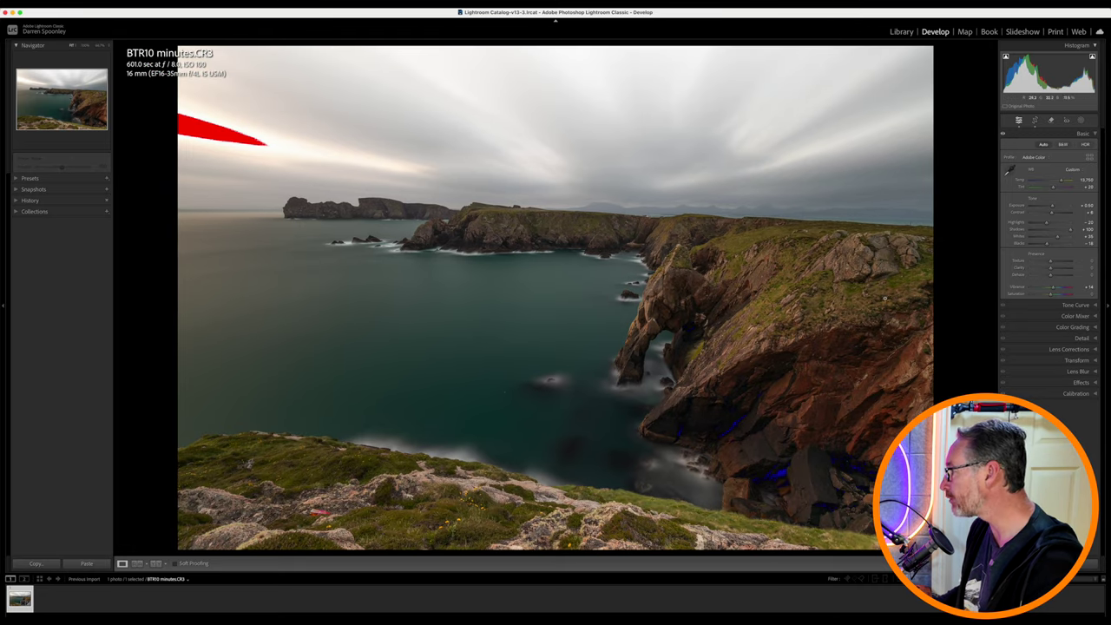
Test stronger Dehaze on the whole photo and settle on +12
left_click_drag(1052, 277, 1054, 277)
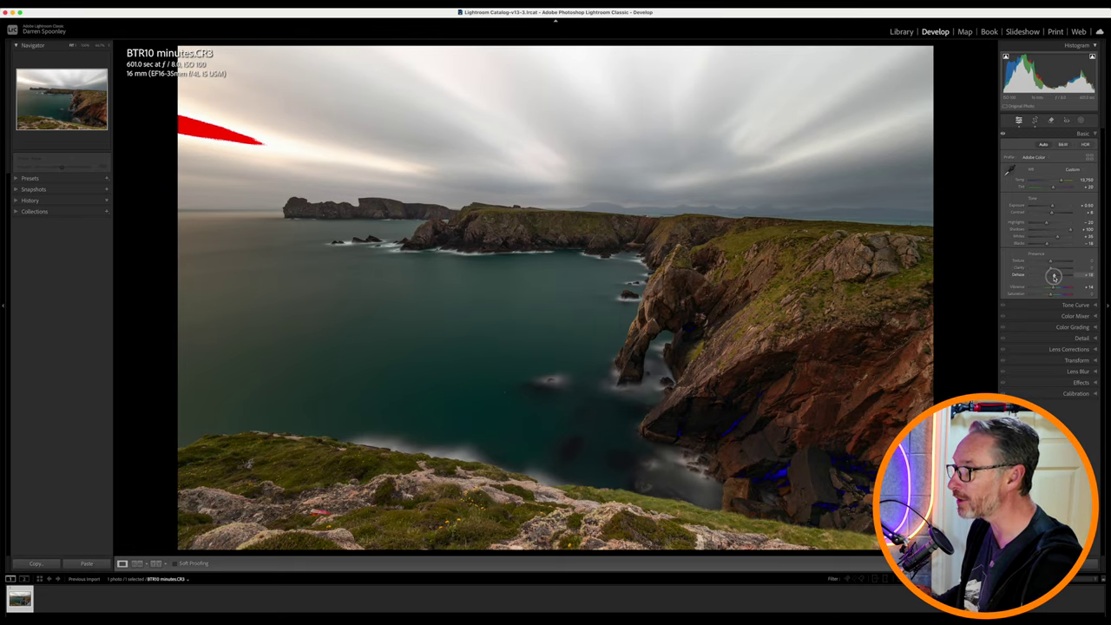
left_click_drag(1054, 277, 1061, 276)
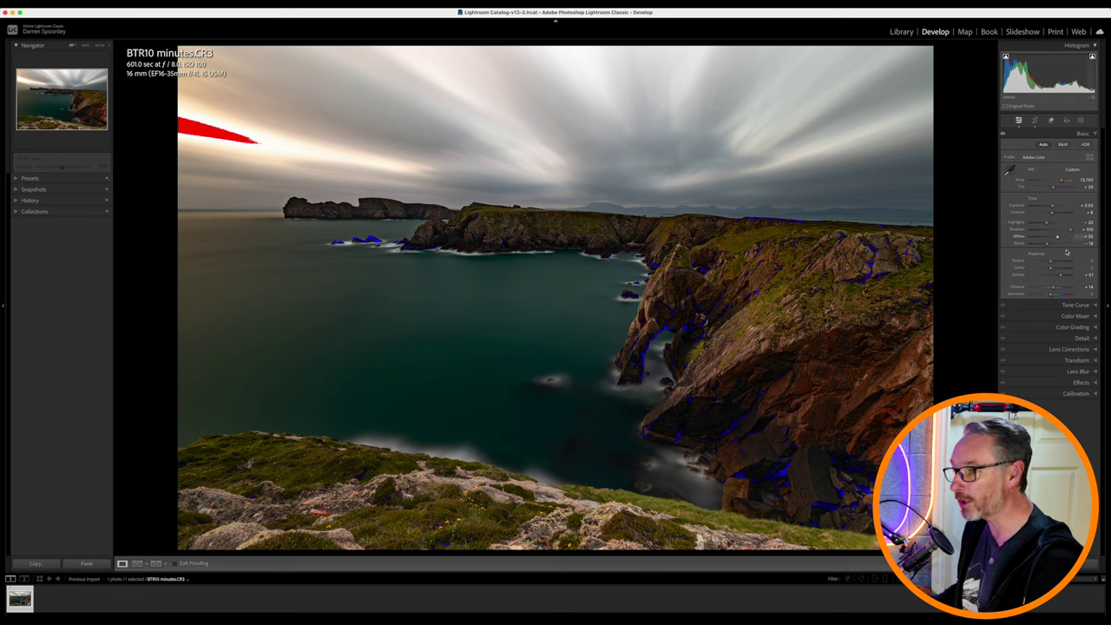
left_click_drag(1061, 276, 1053, 276)
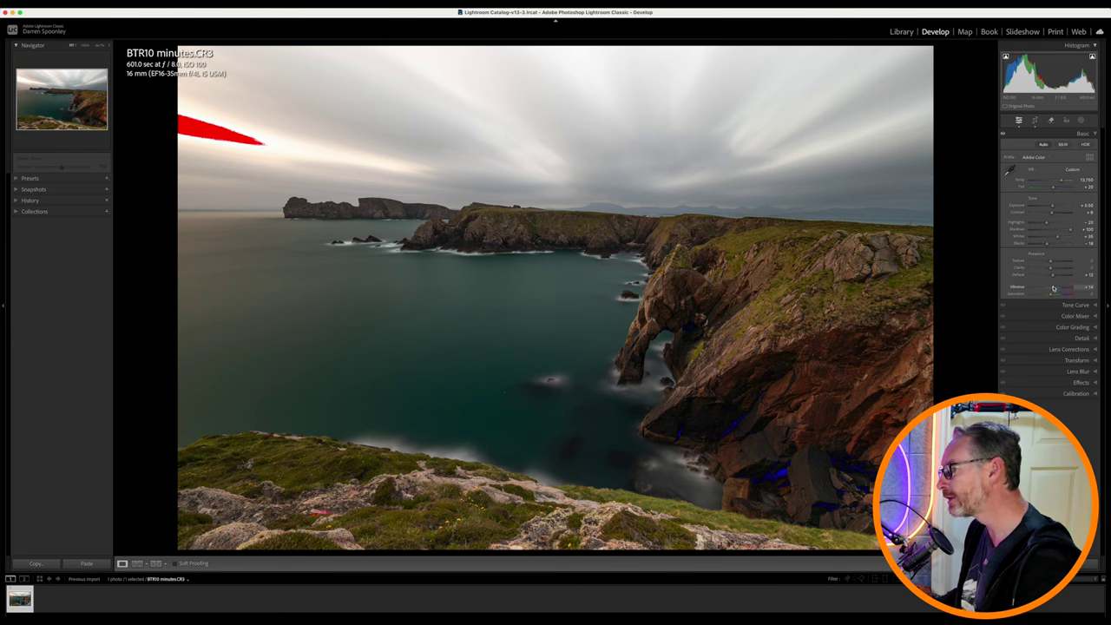
Lower Vibrance to +8 and raise Blacks slightly above zero to remove the shadow clipping
left_click_drag(1053, 289, 1052, 288)
left_click_drag(1047, 245, 1049, 245)
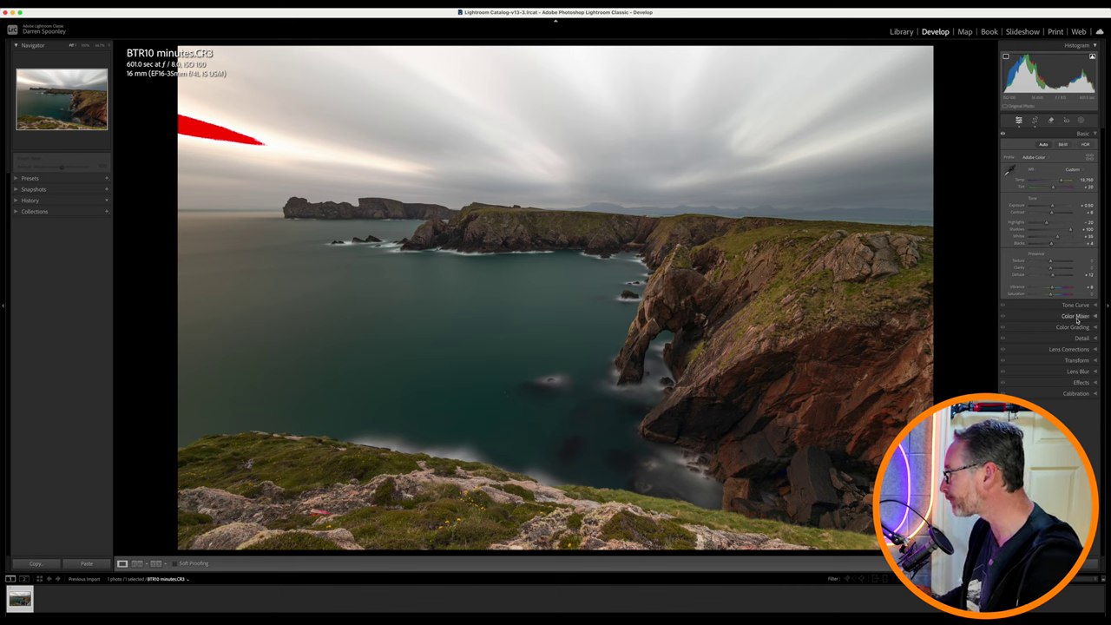
Try an automatic sky selection as a new mask and undo it
left_click(1081, 120)
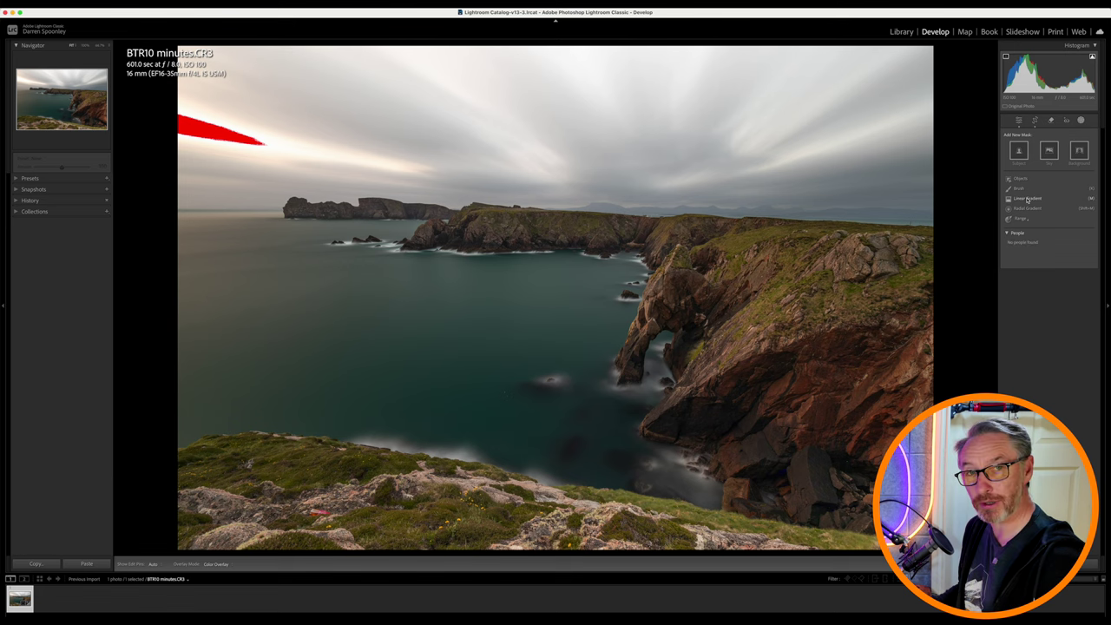
left_click(1049, 153)
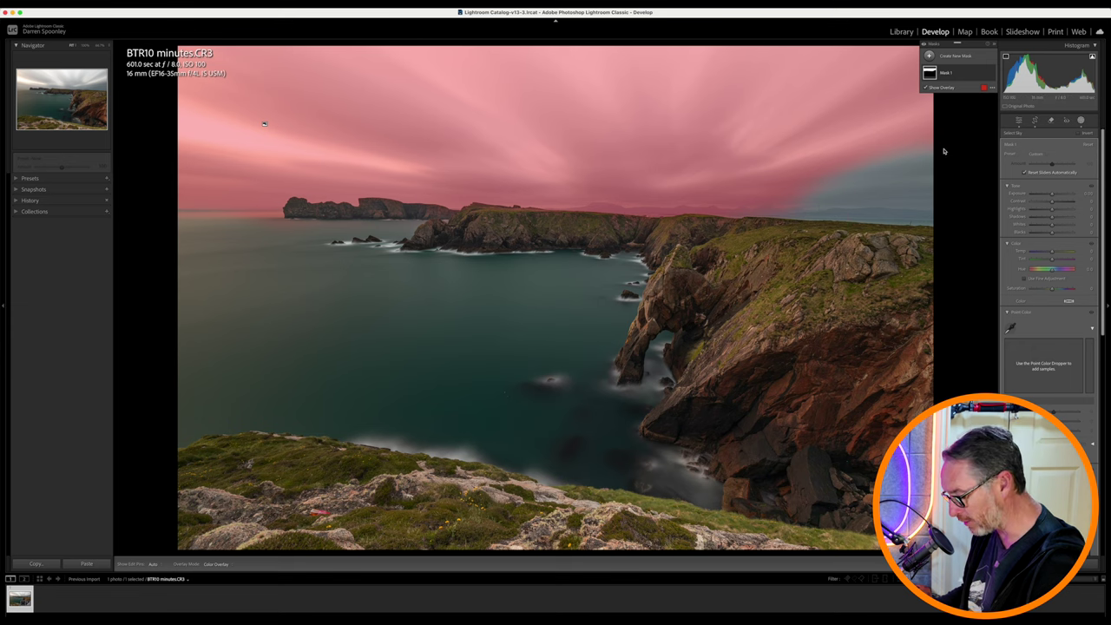
key("super+z")
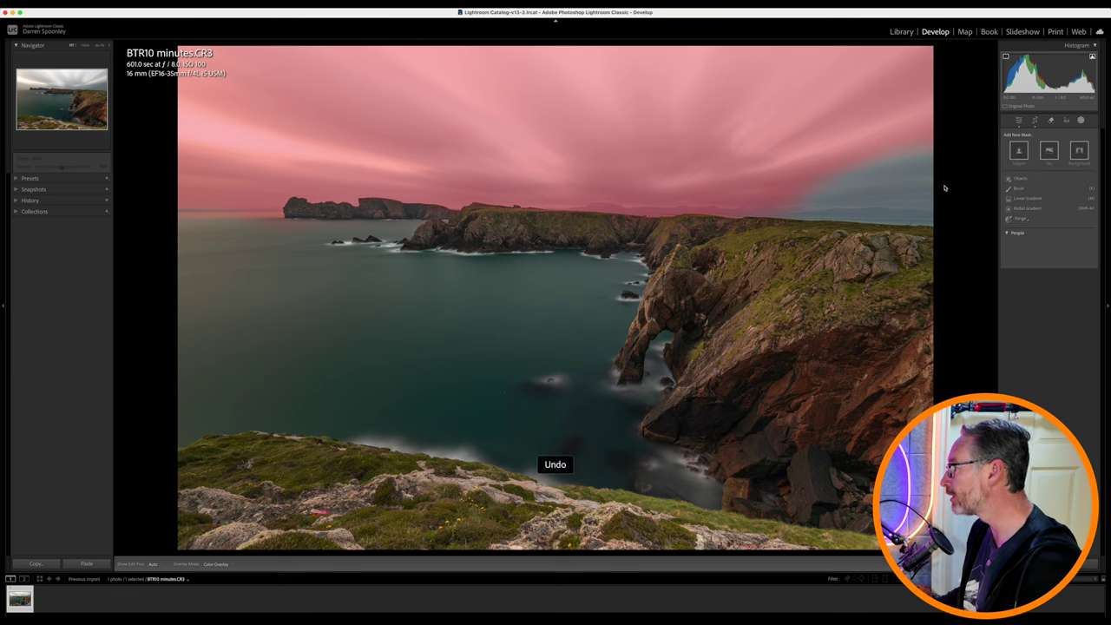
Add a linear gradient mask covering the sky down to the horizon and lower its Highlights to about -60
left_click(1026, 199)
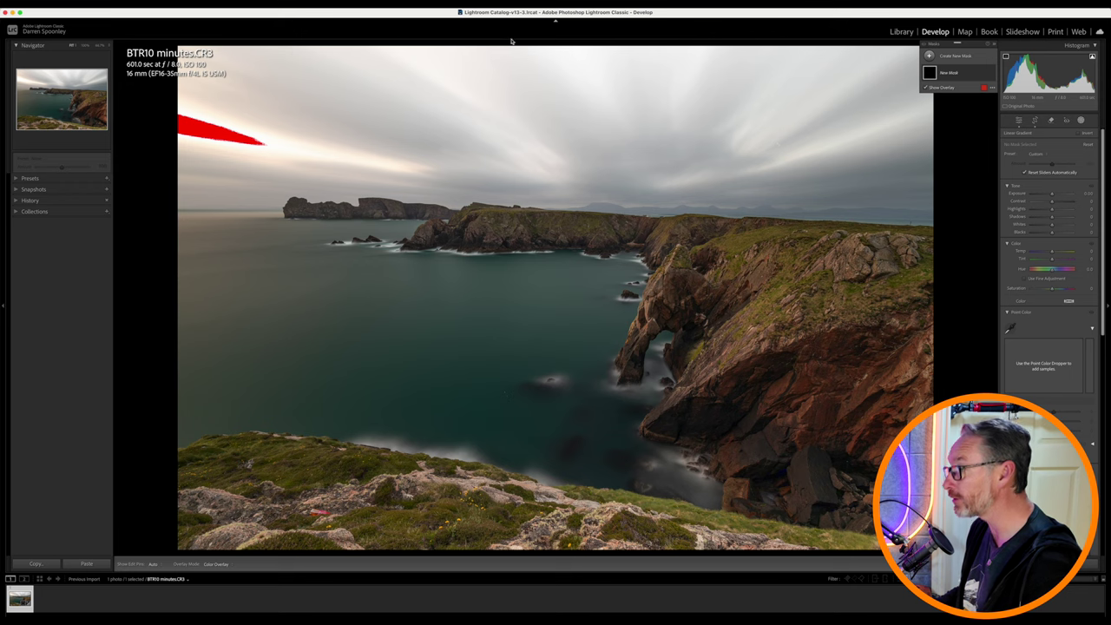
left_click_drag(540, 43, 540, 215)
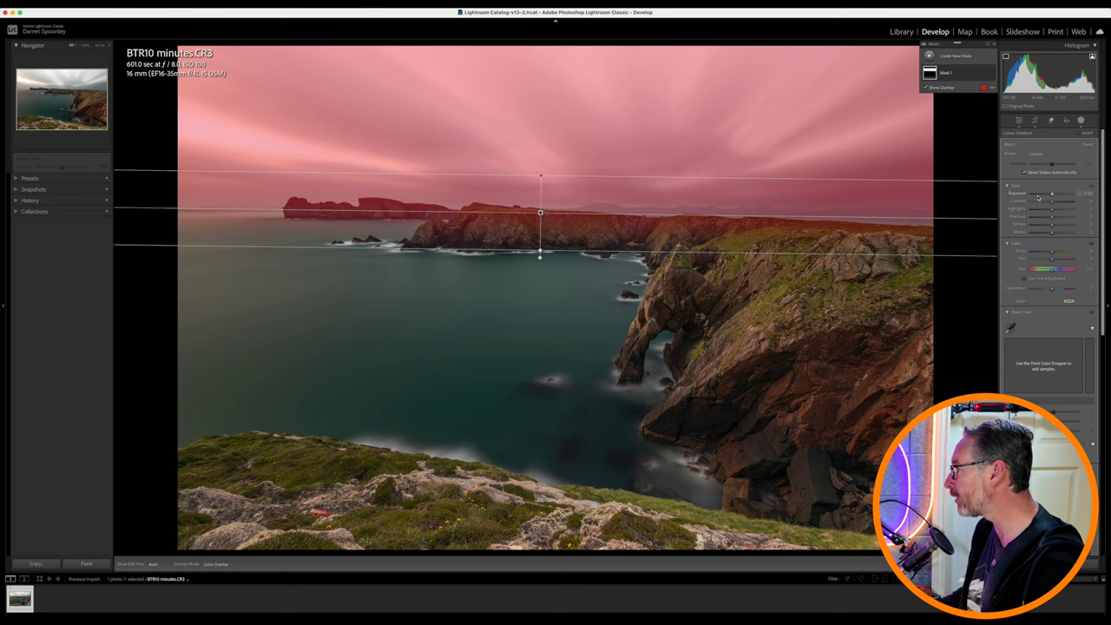
left_click_drag(1053, 211, 1034, 210)
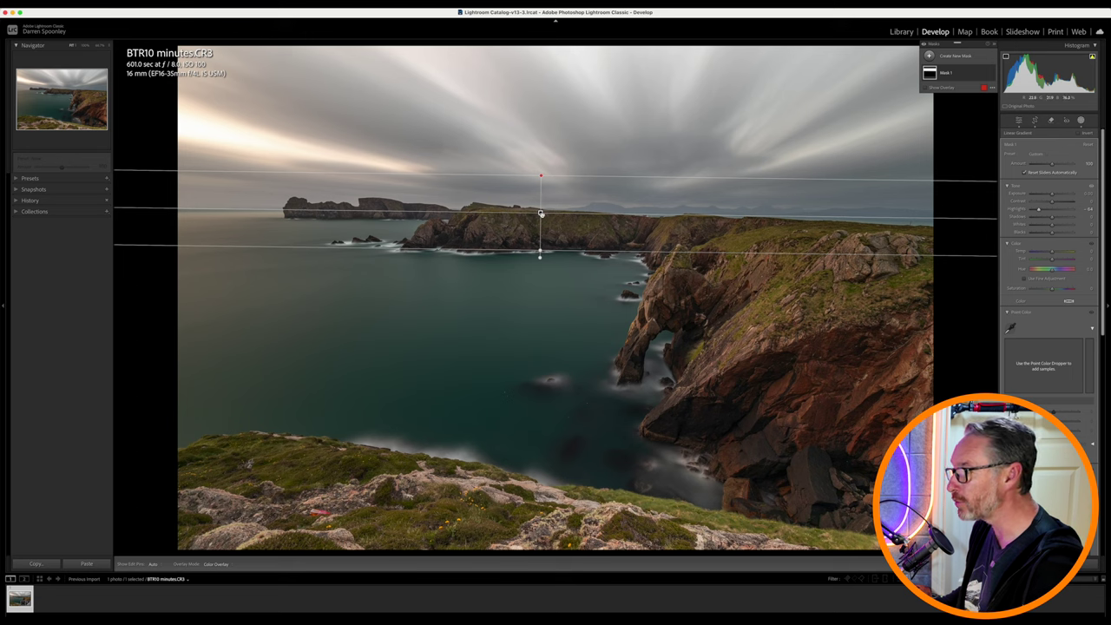
Move the sky gradient up so its centre line sits just above the headland, and compare with the unedited photo
left_click_drag(540, 215, 538, 163)
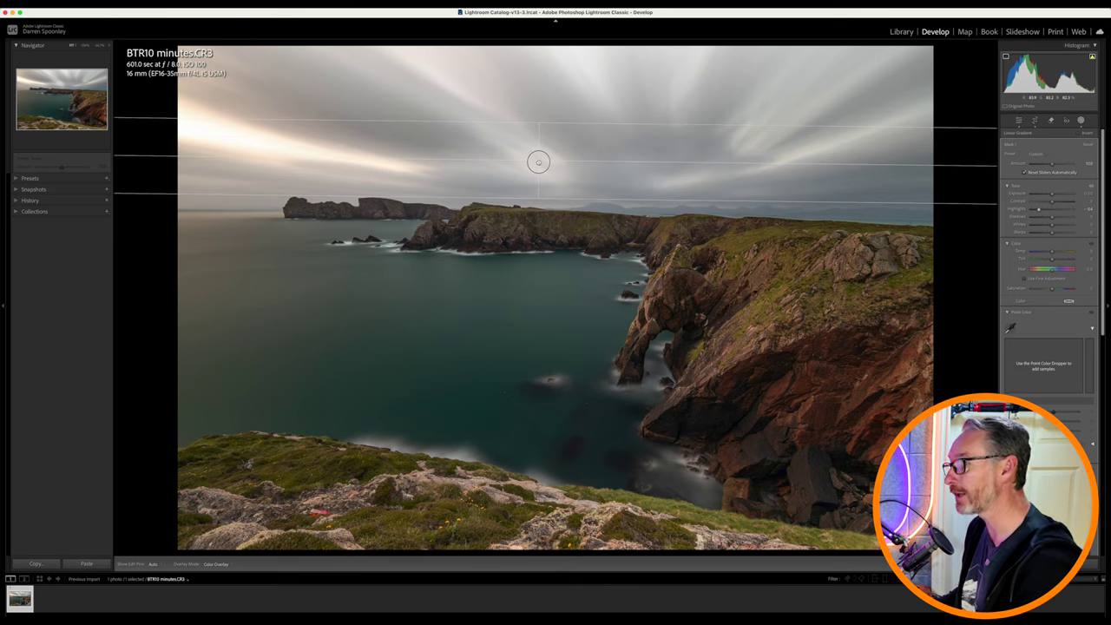
left_click_drag(539, 162, 537, 189)
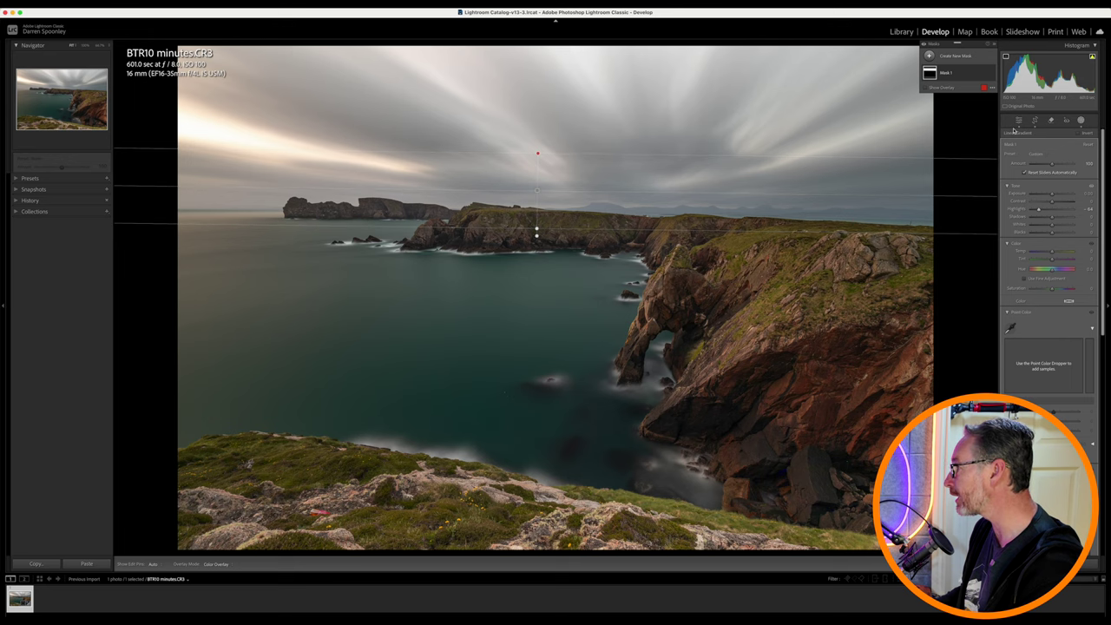
left_click(1020, 119)
key("backslash")
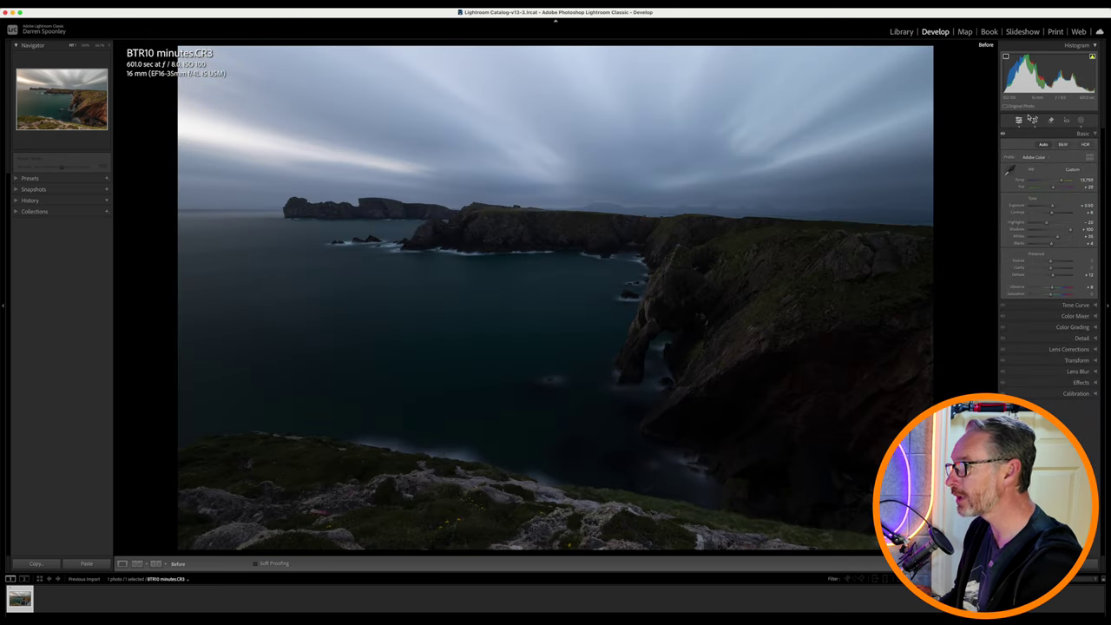
Run AI Denoise on the raw photo at amount 50 with Create Stack enabled, previewing its effect on the specks in the sea
key("backslash")
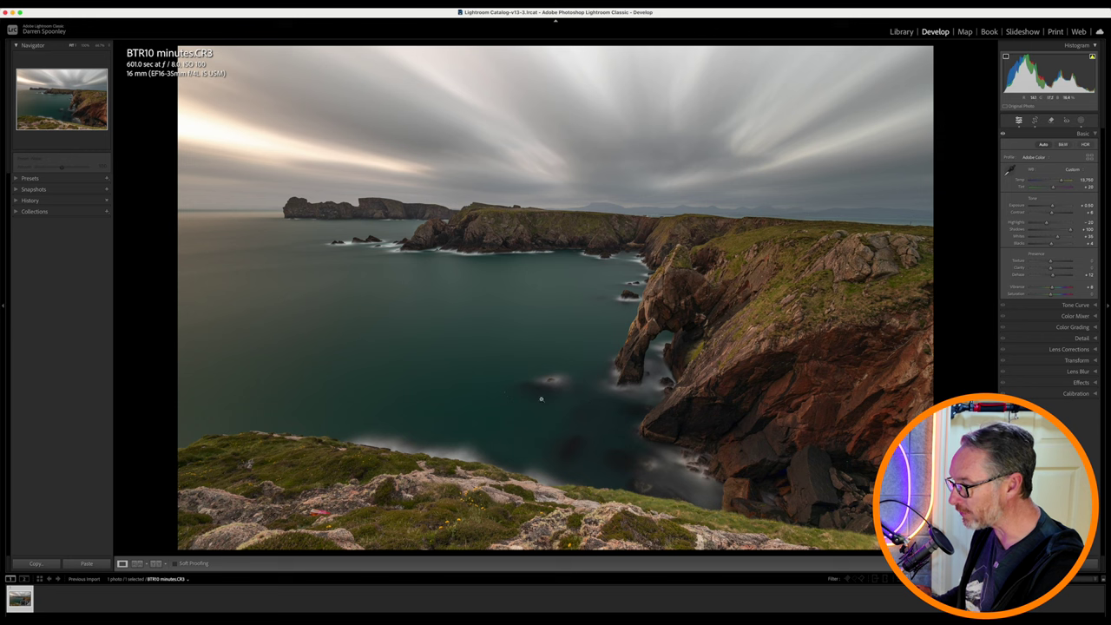
left_click(634, 410)
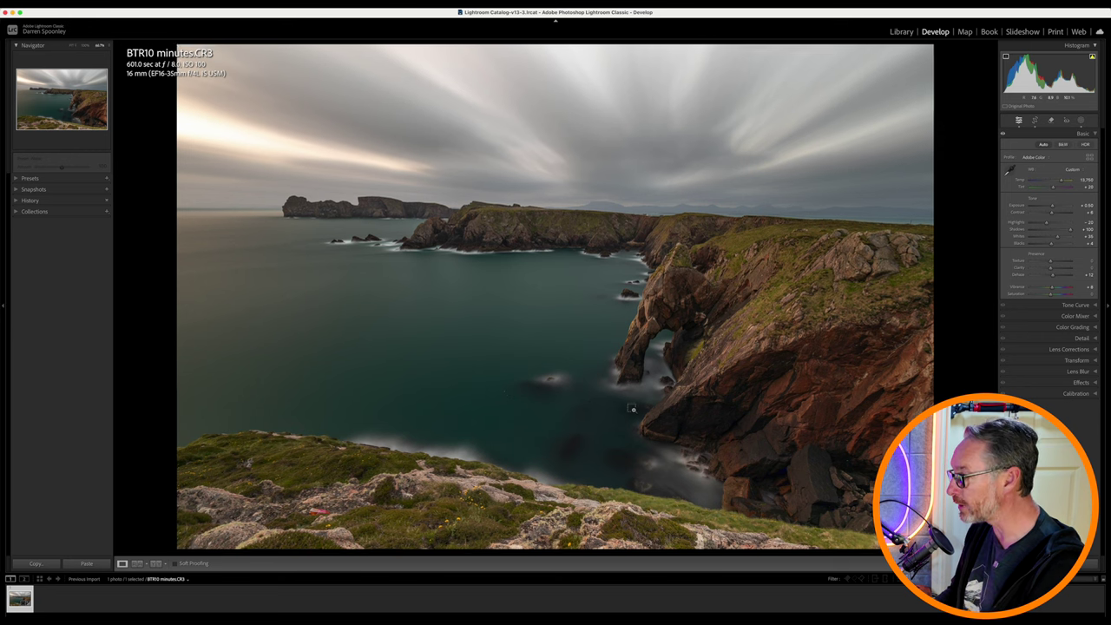
scroll(509, 399, "down", 10)
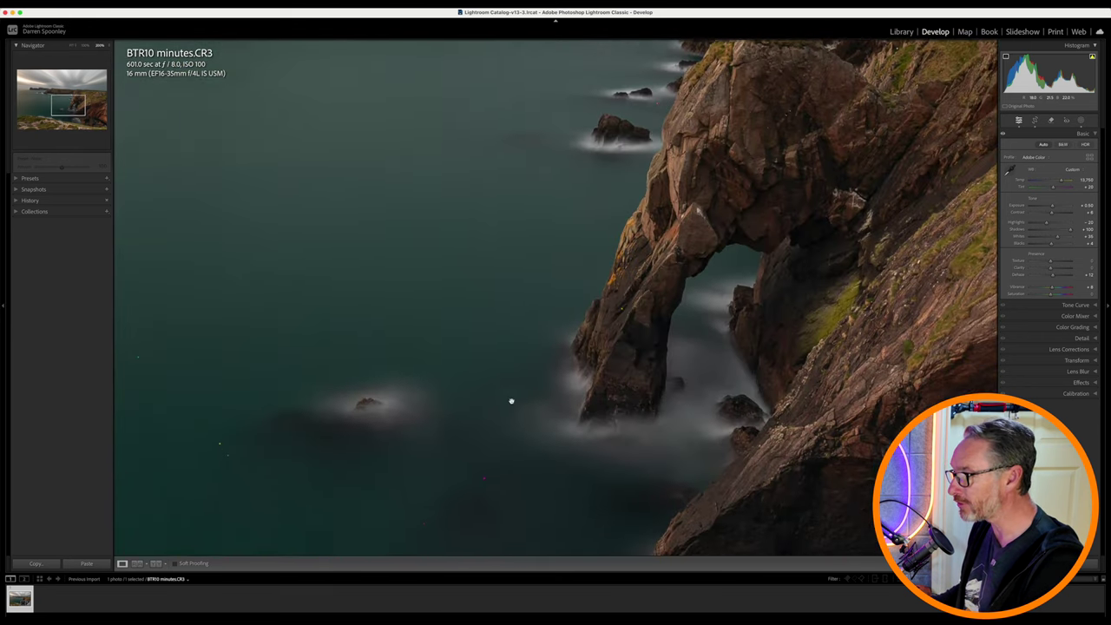
scroll(509, 399, "left", 6)
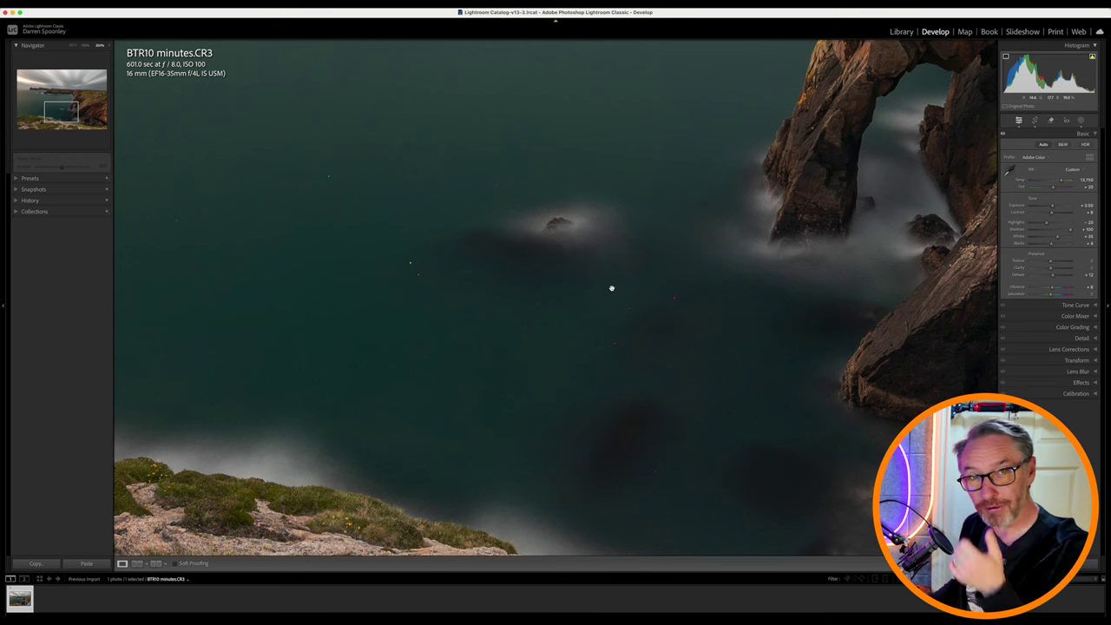
left_click(1084, 340)
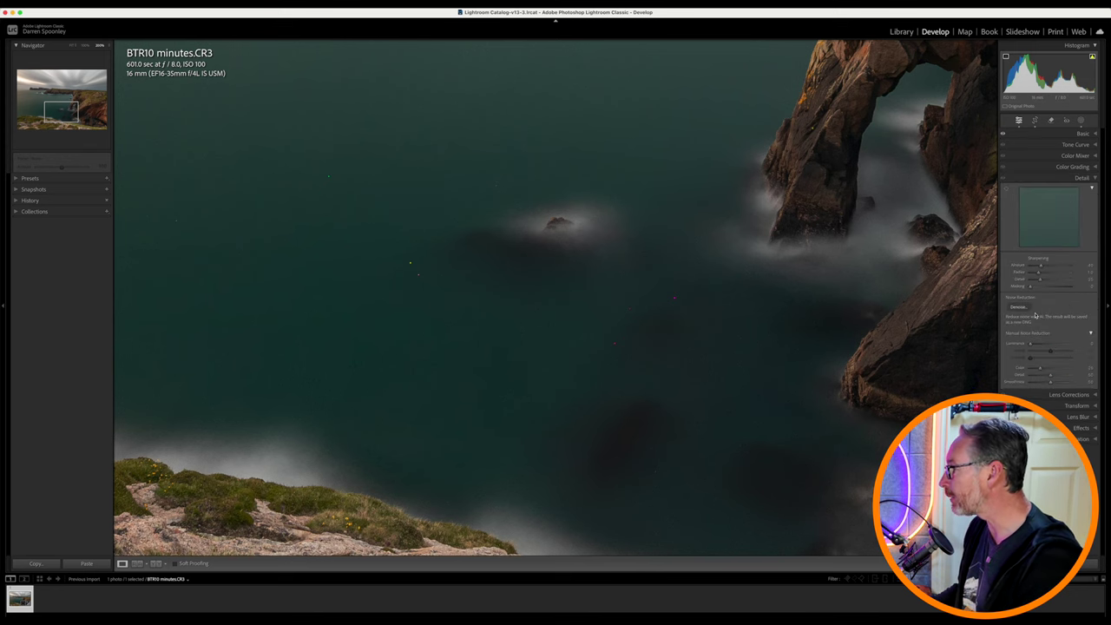
left_click(1019, 309)
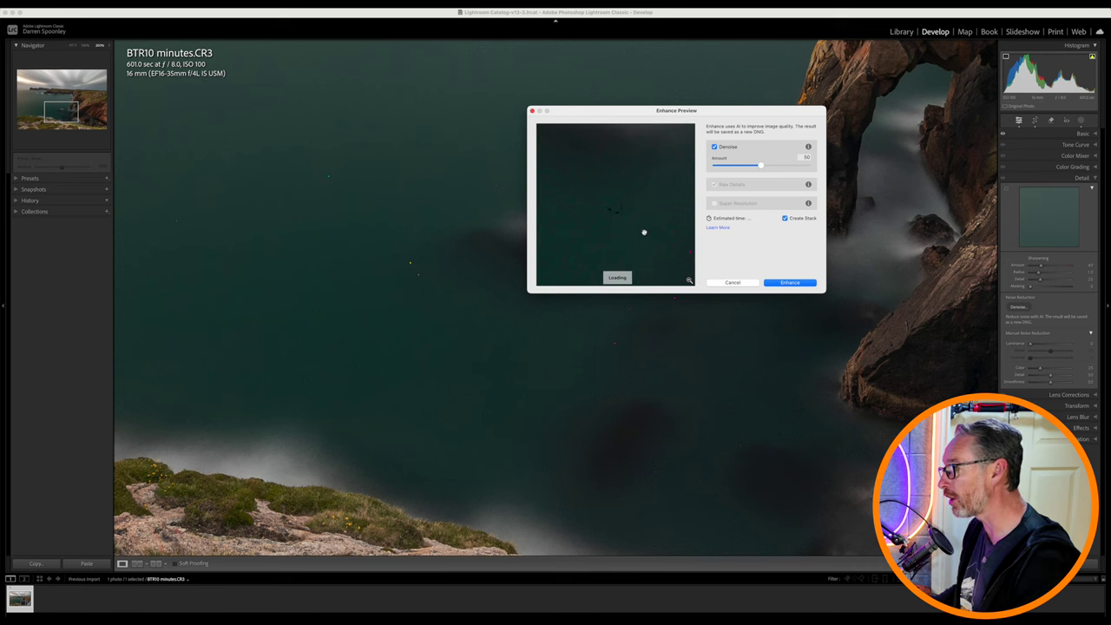
left_click(609, 233)
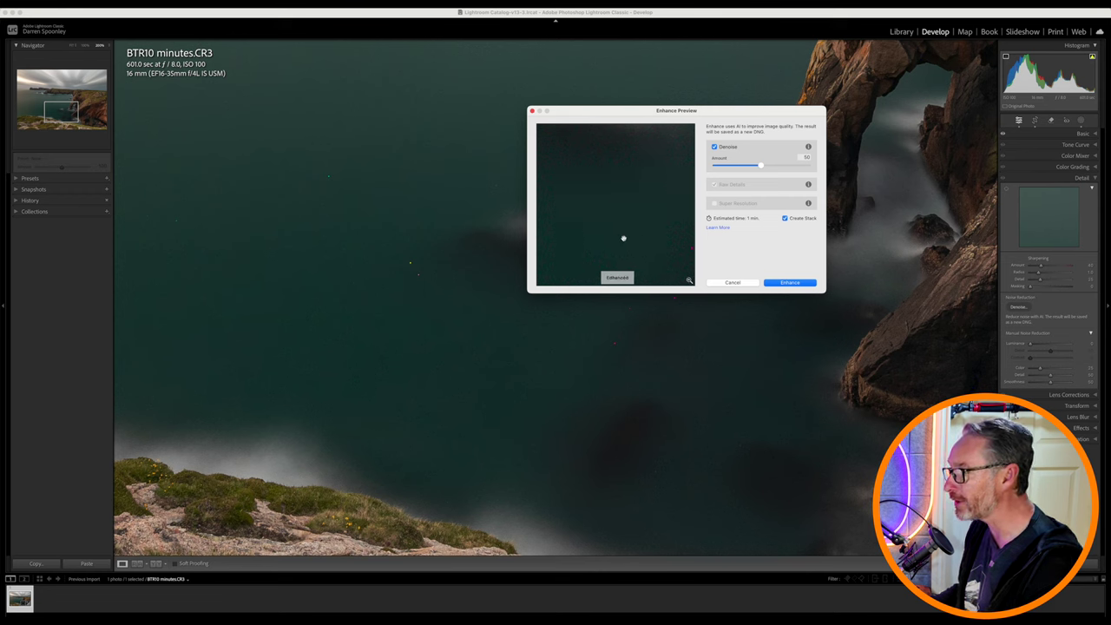
left_click(565, 200)
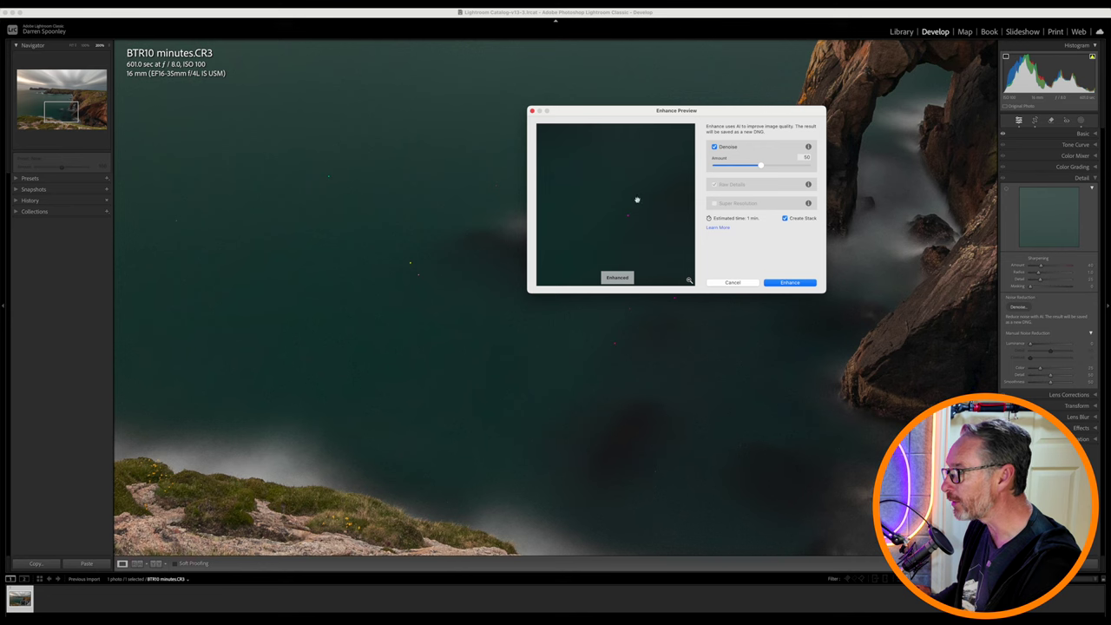
left_click(780, 283)
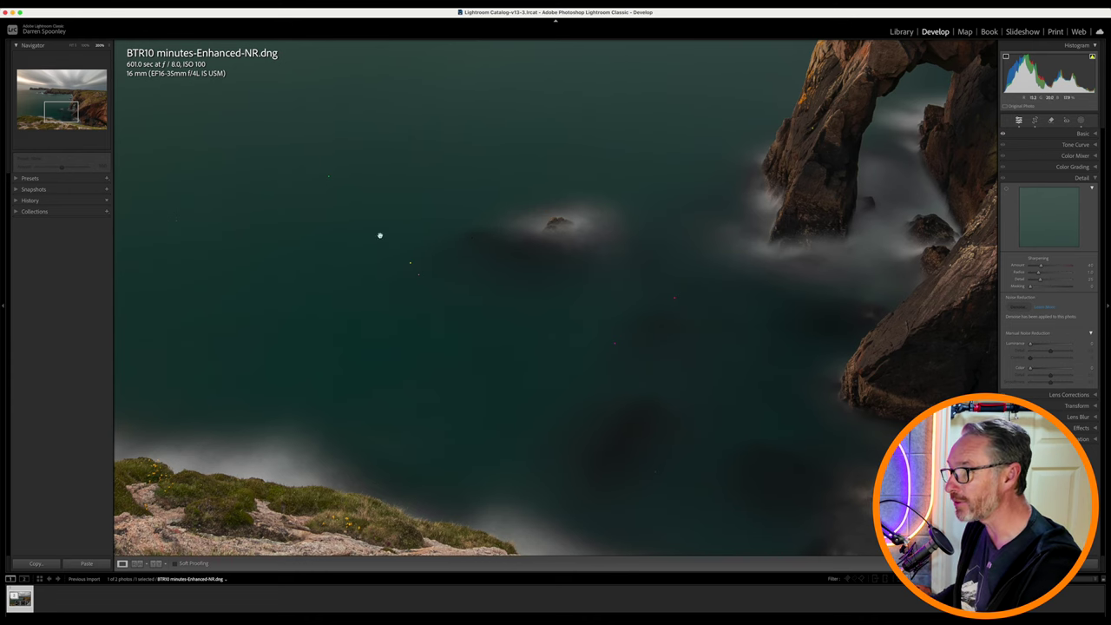
Try the object-aware Remove mode on a coloured speck in the dark water and undo it
left_click(1050, 121)
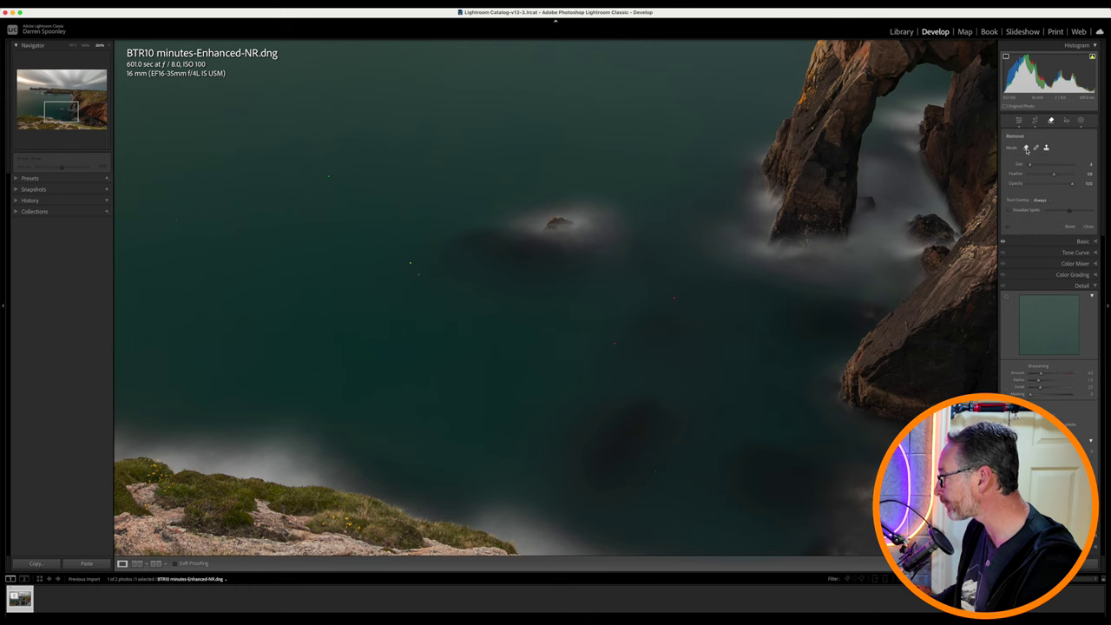
left_click(1028, 148)
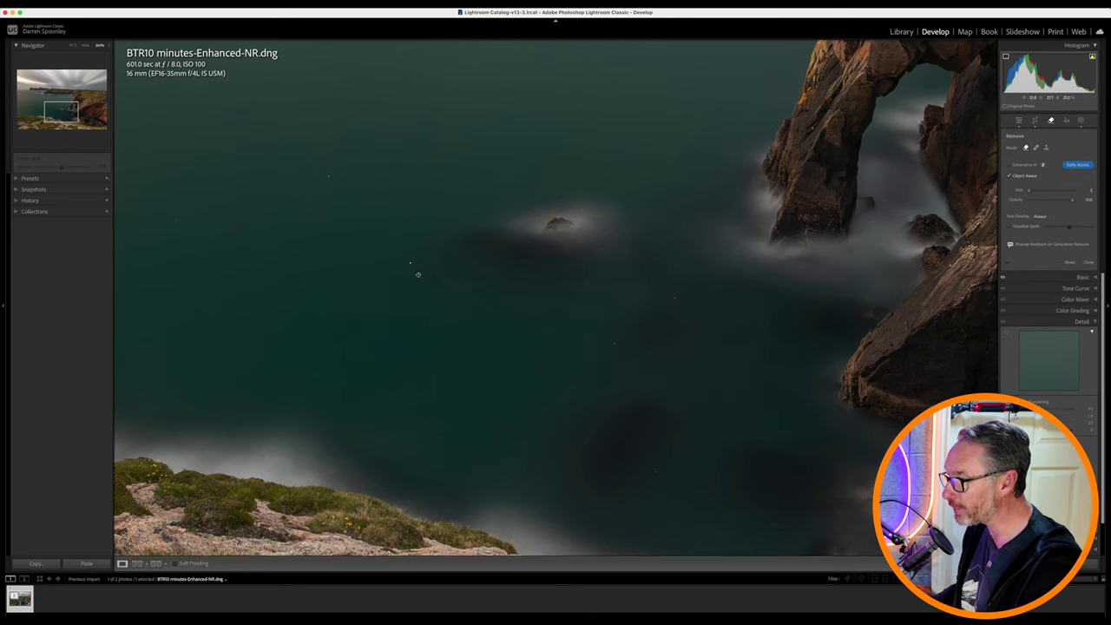
left_click(417, 274)
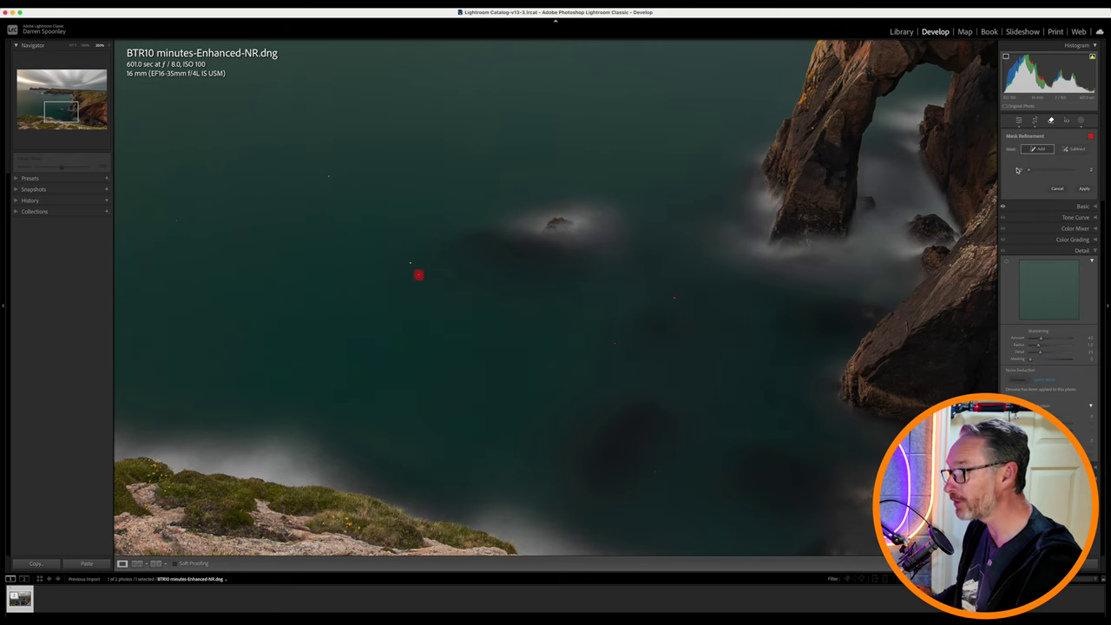
key("super+z")
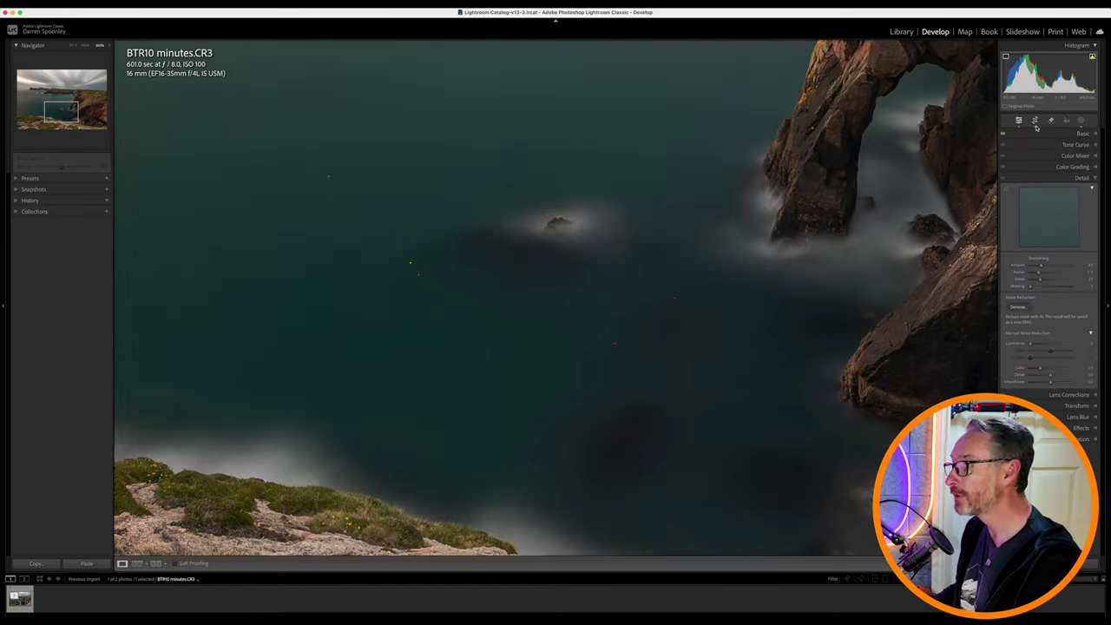
Heal the coloured hot-pixel specks in the dark water around the small submerged rock, using a size 2 brush in Heal mode
left_click(1051, 121)
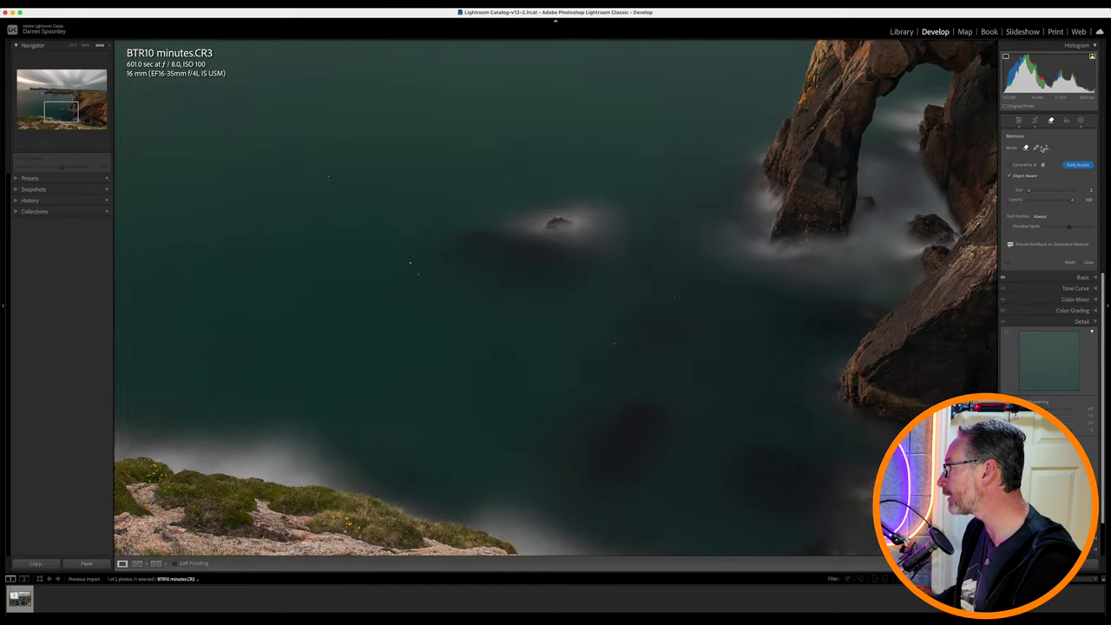
left_click(1035, 148)
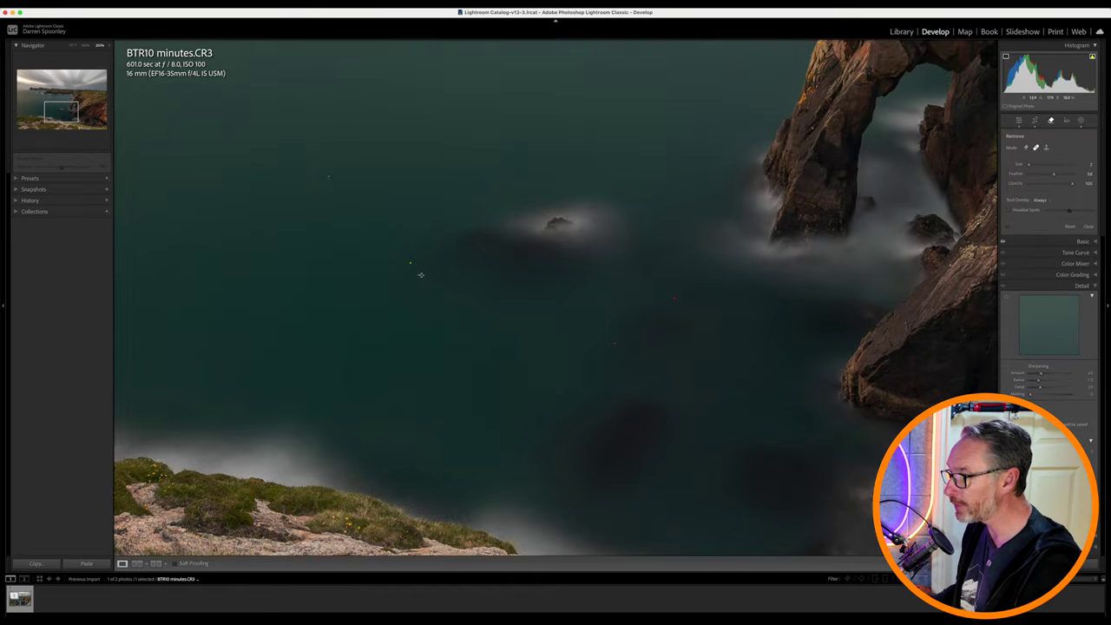
left_click(411, 262)
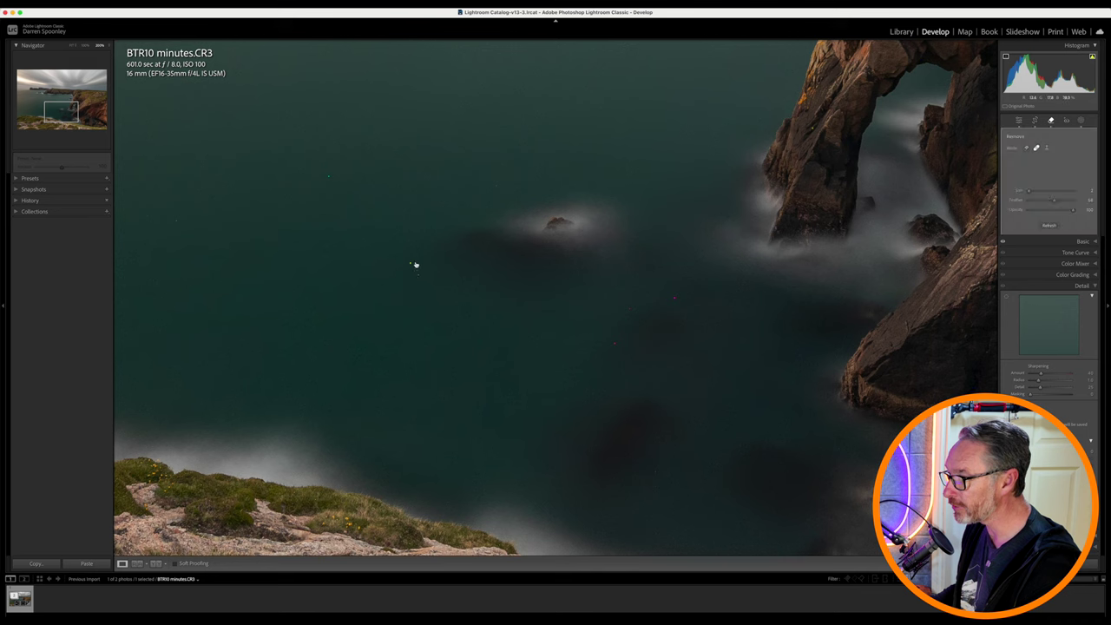
left_click(328, 176)
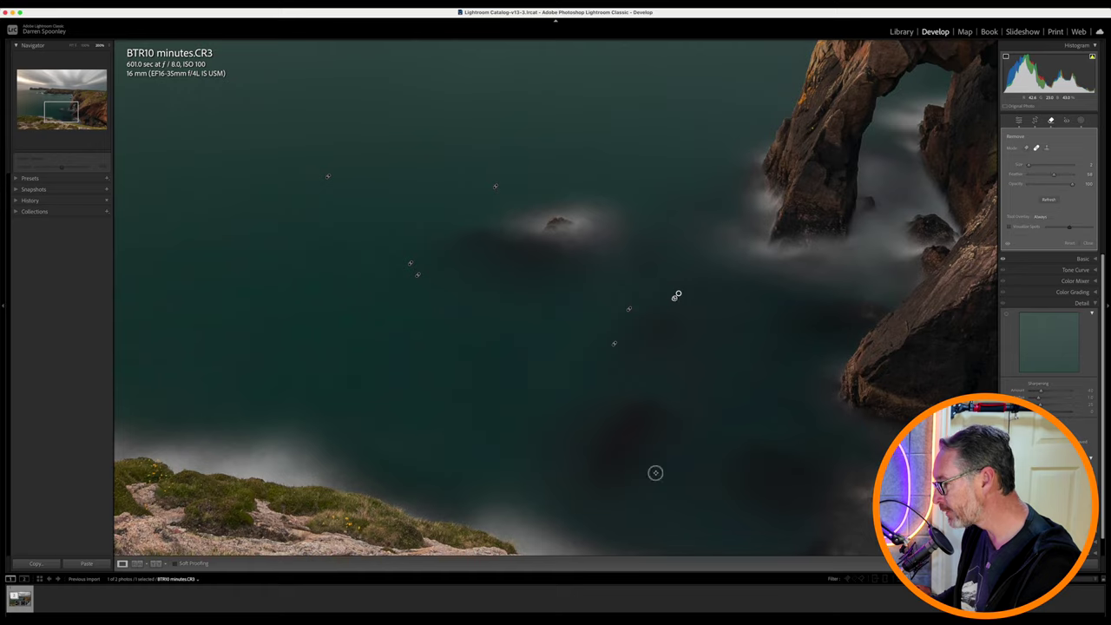
Heal the remaining hot-pixel specks across the rest of the sea, around the arch and in the sky, and close the Remove tool
scroll(604, 187, "up", 10)
scroll(604, 187, "right", 8)
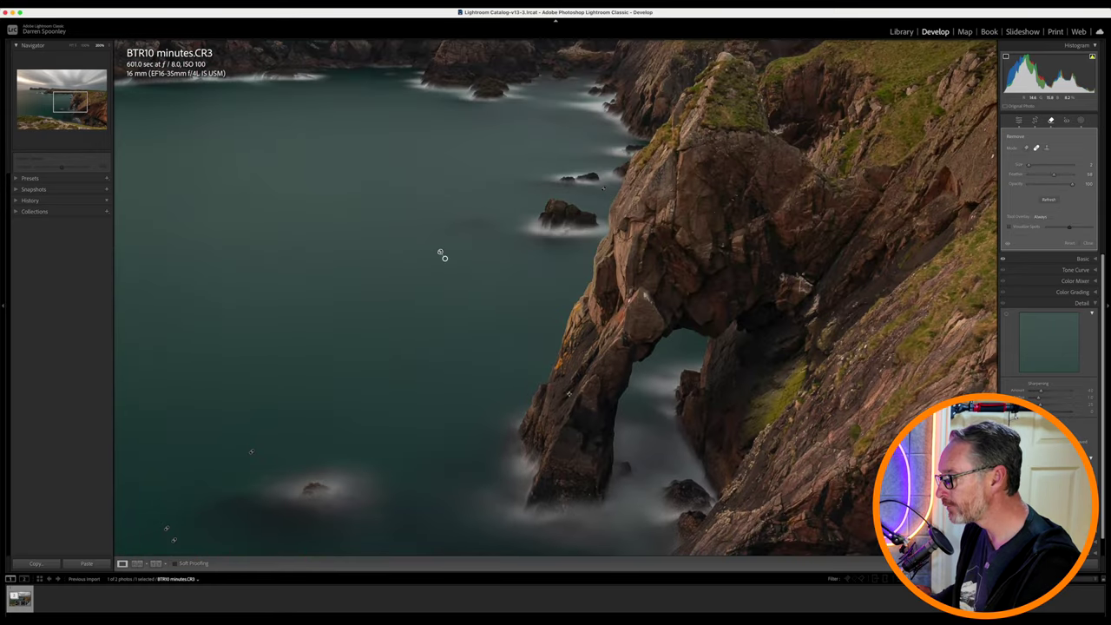
scroll(525, 208, "up", 10)
scroll(526, 209, "up", 5)
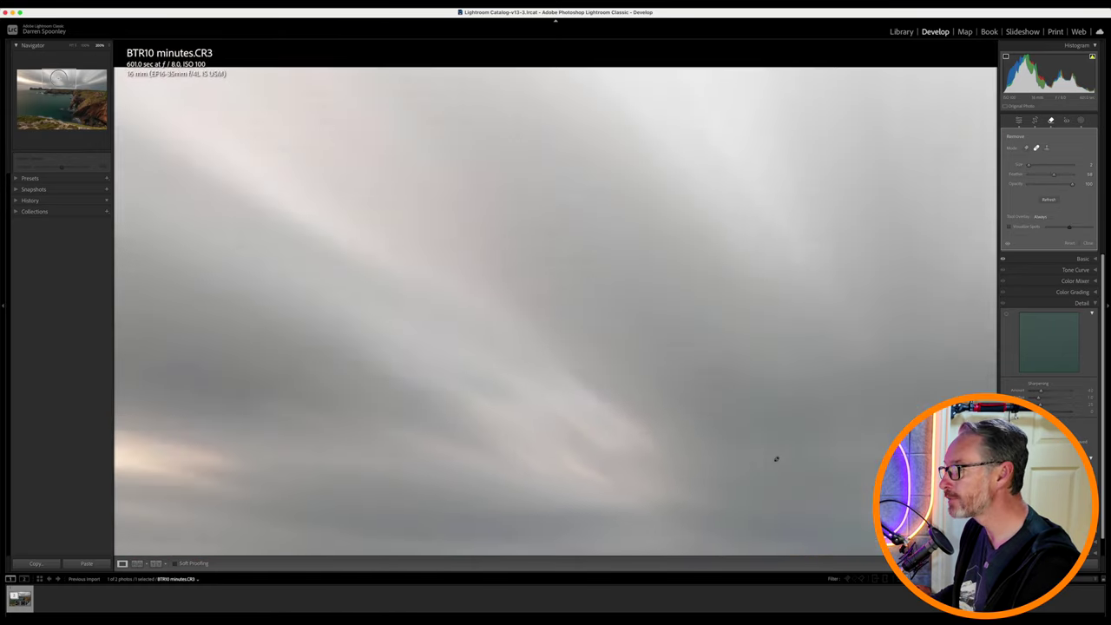
scroll(776, 457, "down", 10)
scroll(776, 457, "left", 8)
scroll(496, 339, "down", 6)
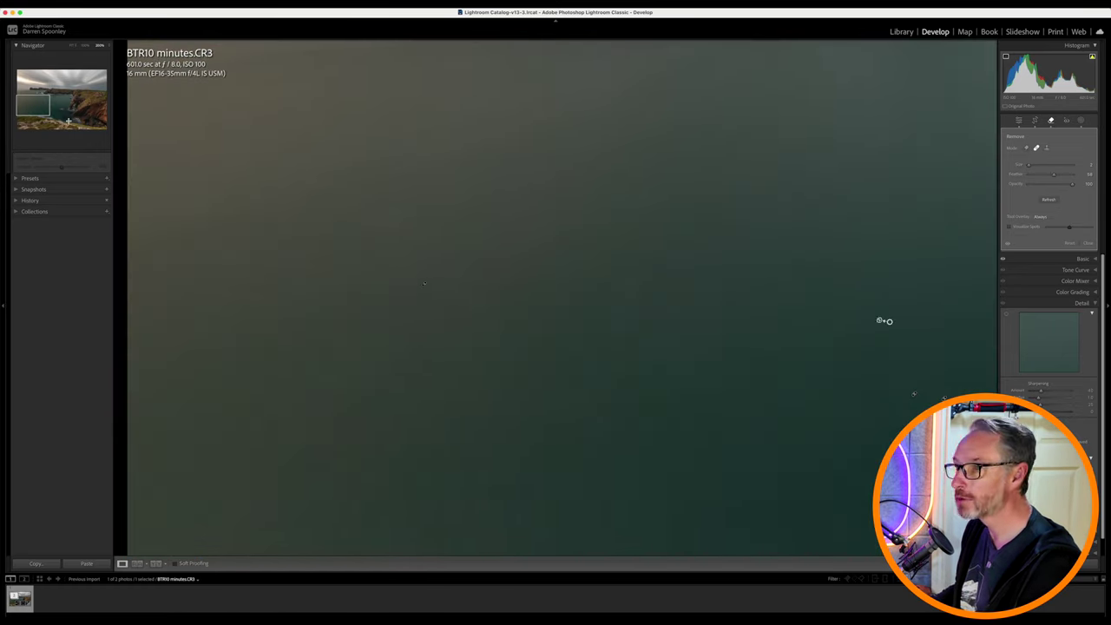
scroll(883, 318, "down", 10)
scroll(401, 288, "up", 15)
scroll(400, 287, "up", 5)
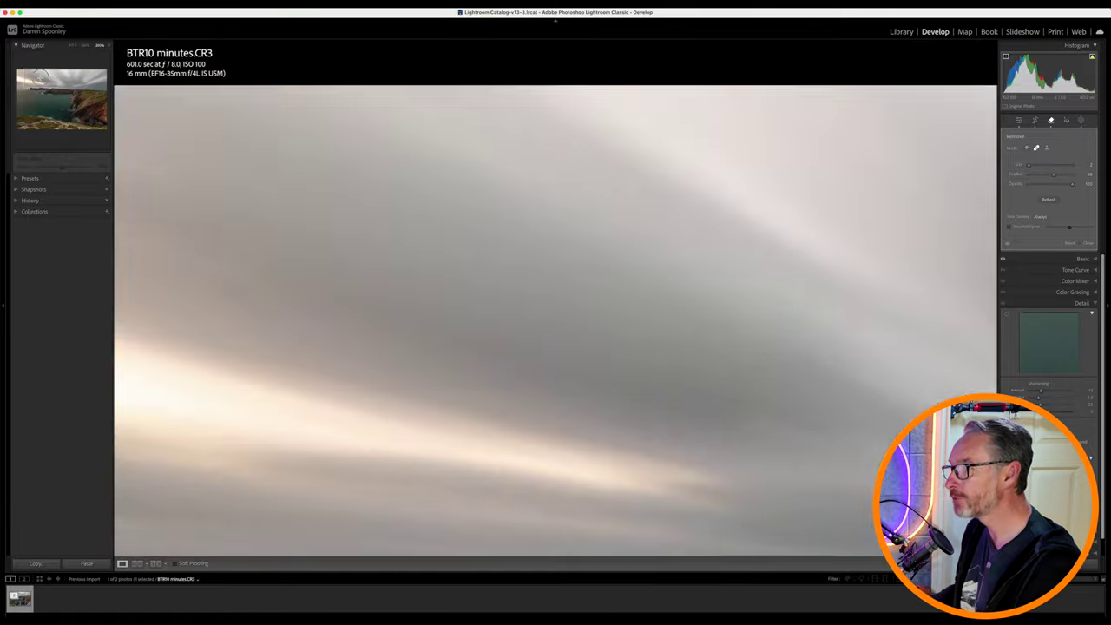
scroll(400, 287, "down", 10)
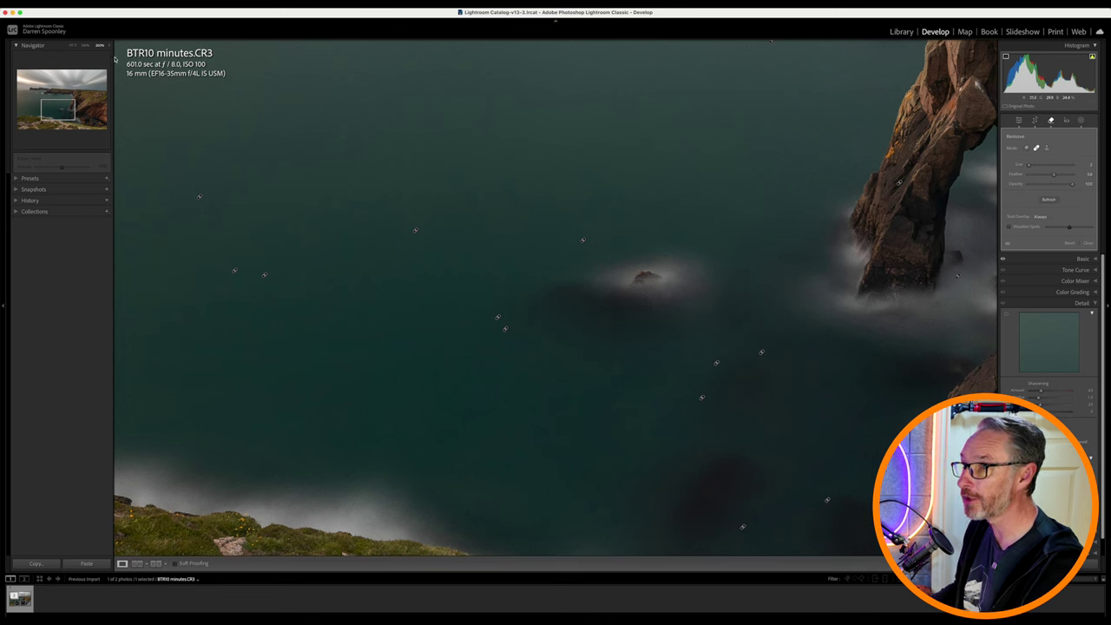
key("z")
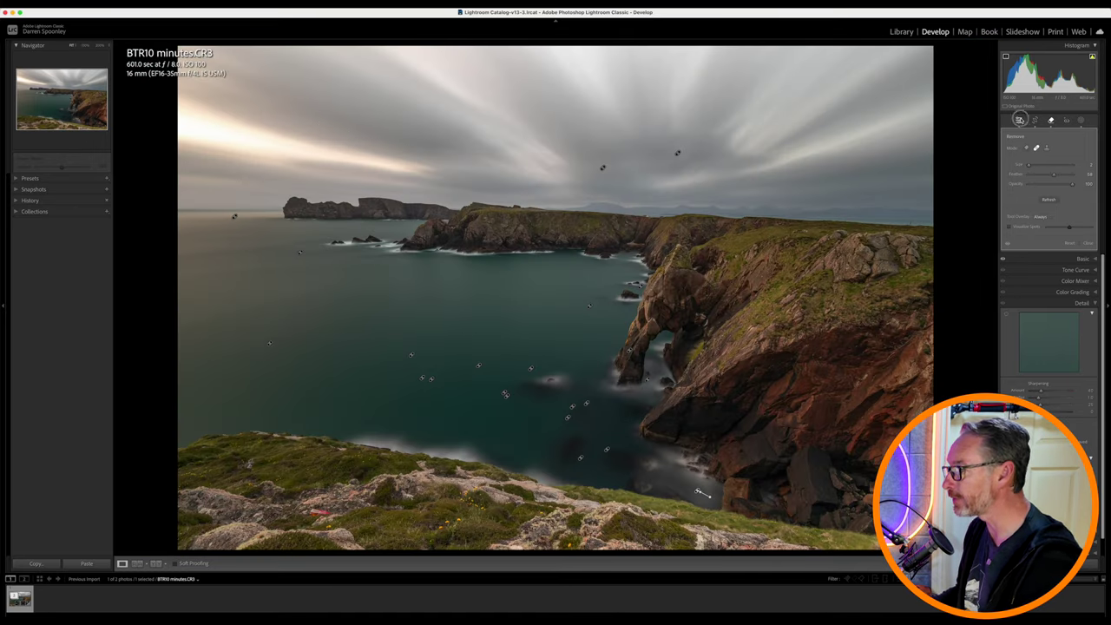
left_click(1019, 120)
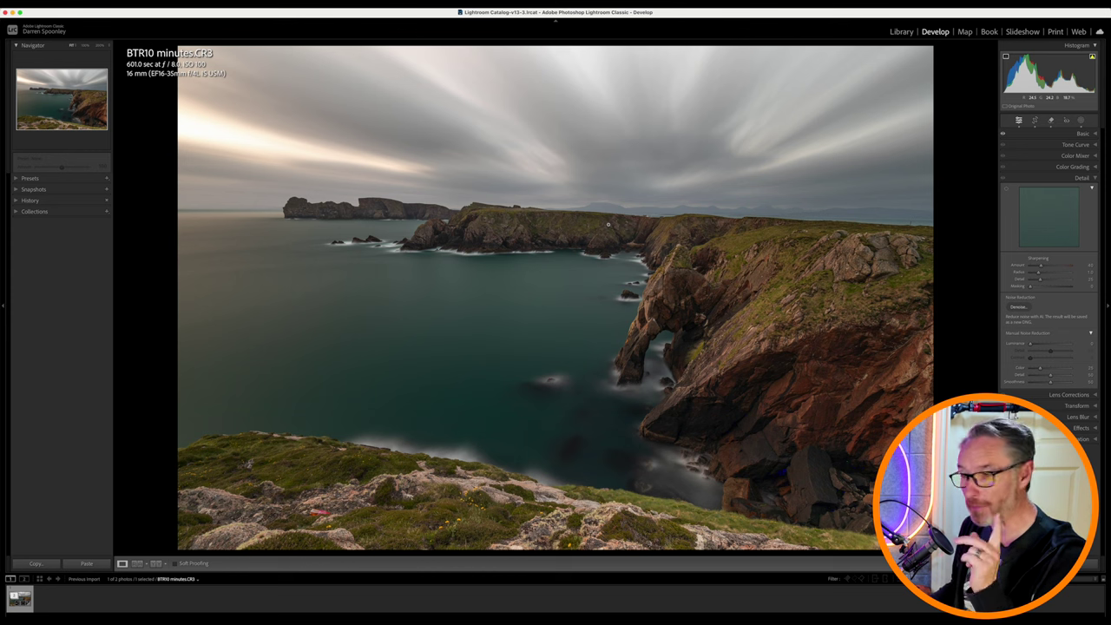
Heal away the red bottle on the foreground rocks with a size 21 brush, including its leftover red tip, and close the Remove tool
key("z")
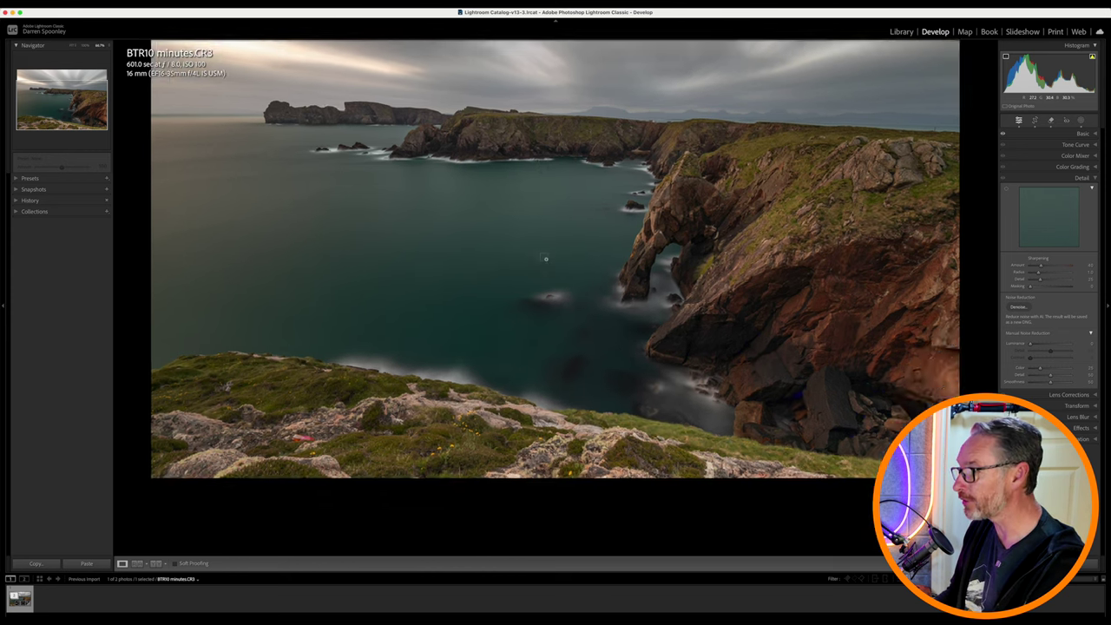
scroll(520, 282, "down", 10)
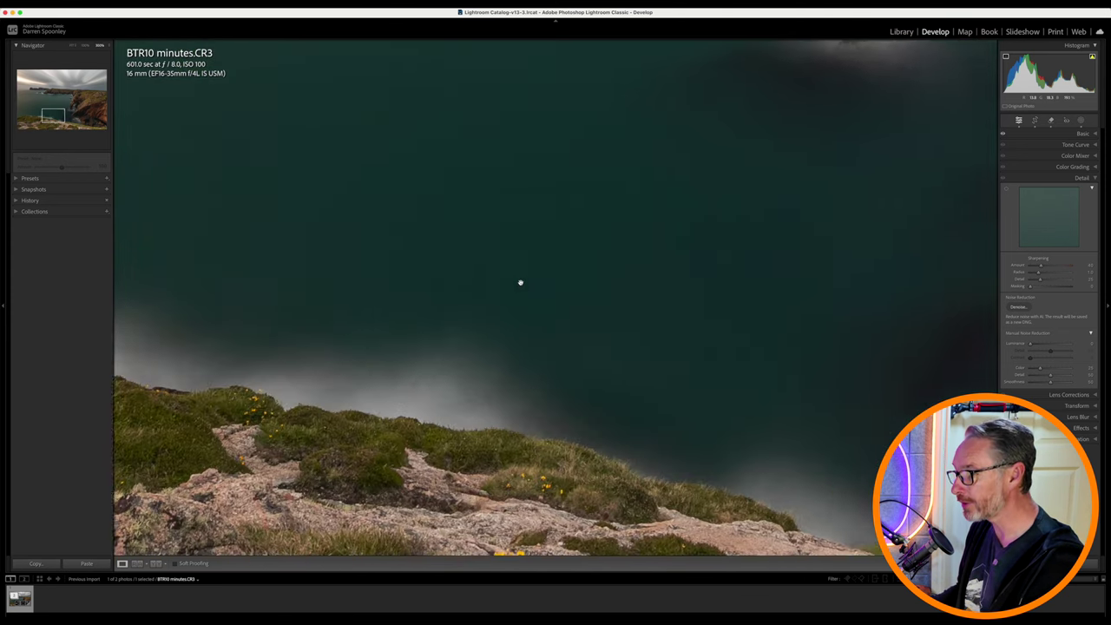
scroll(520, 283, "left", 5)
scroll(520, 282, "down", 3)
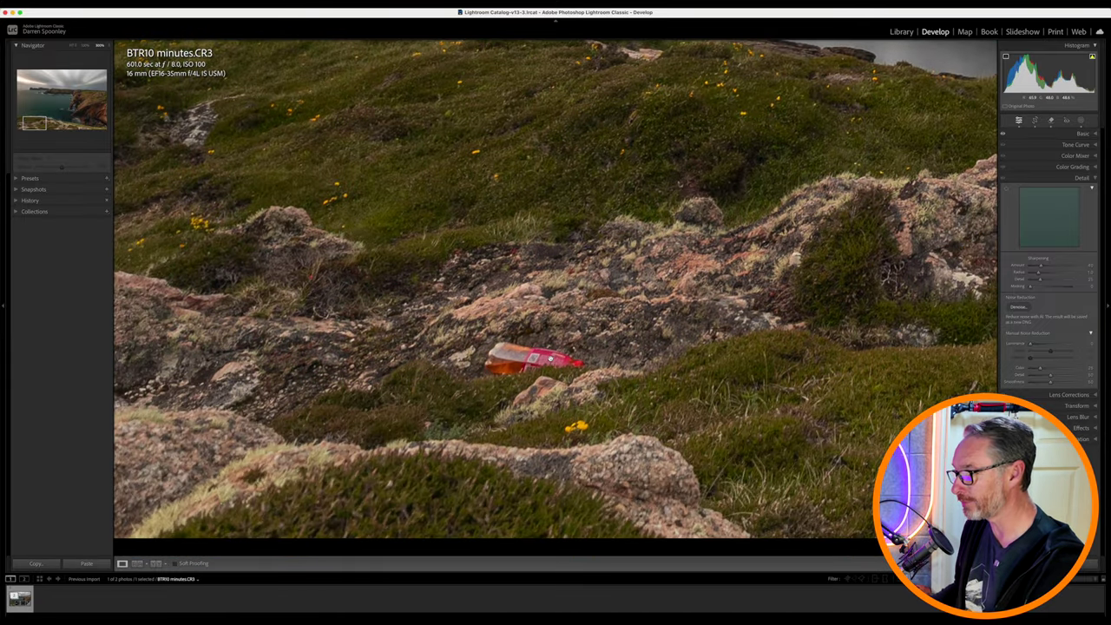
left_click(1050, 121)
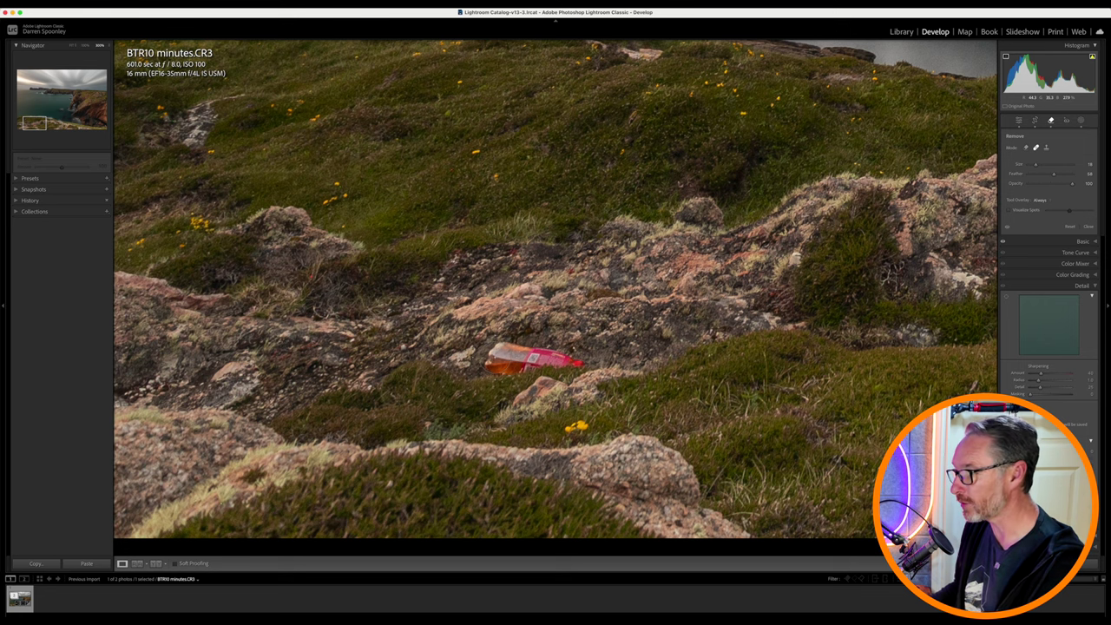
left_click_drag(500, 363, 575, 351)
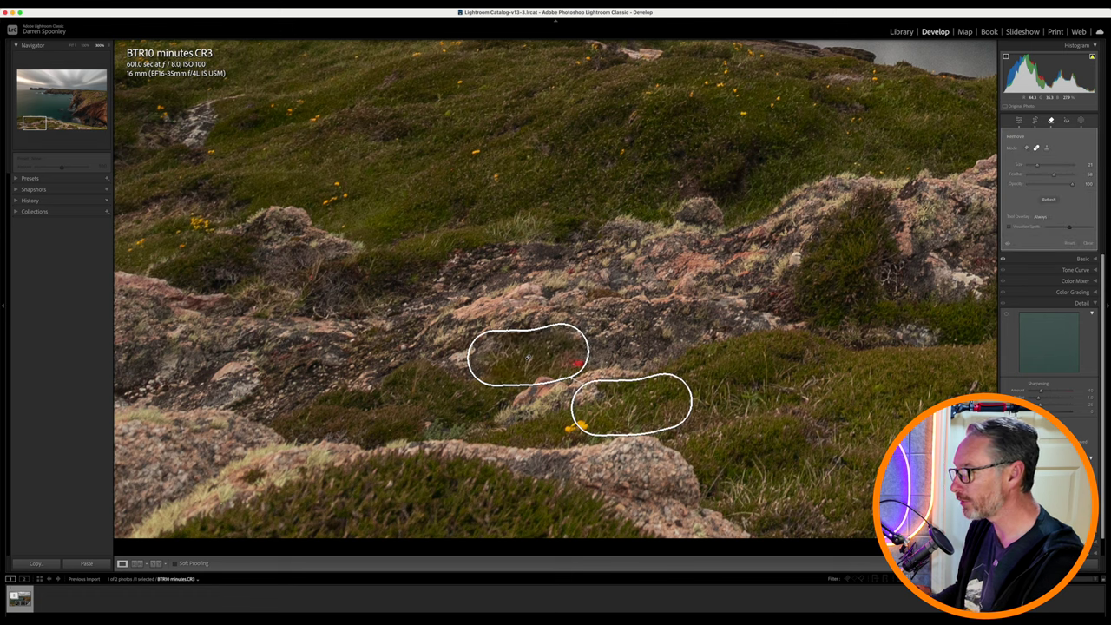
key("ctrl+z")
left_click_drag(597, 364, 623, 364)
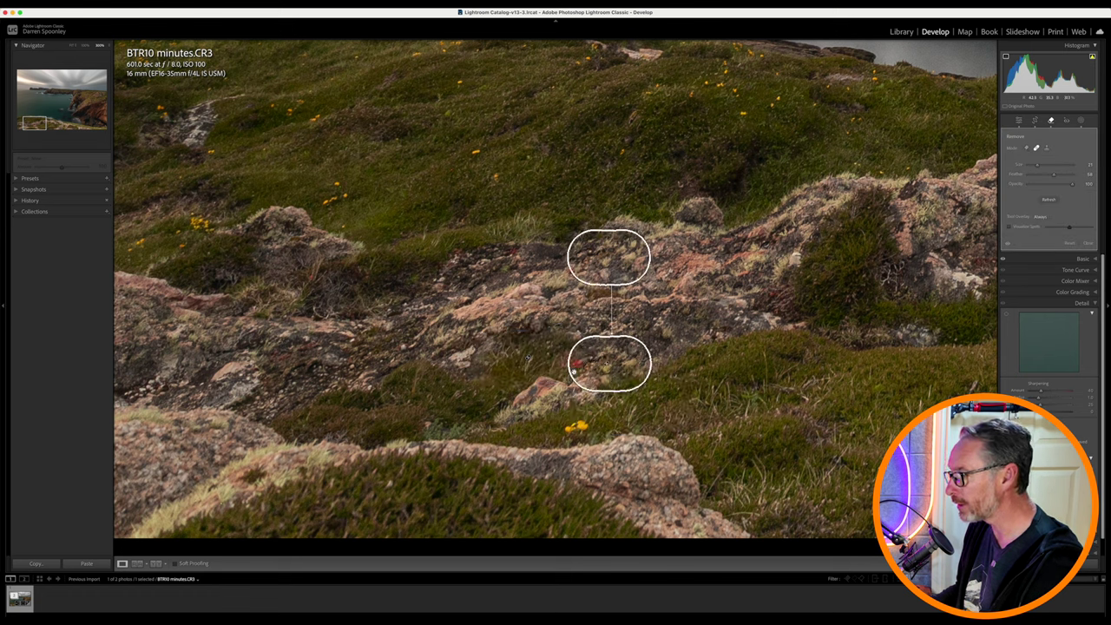
left_click(570, 371)
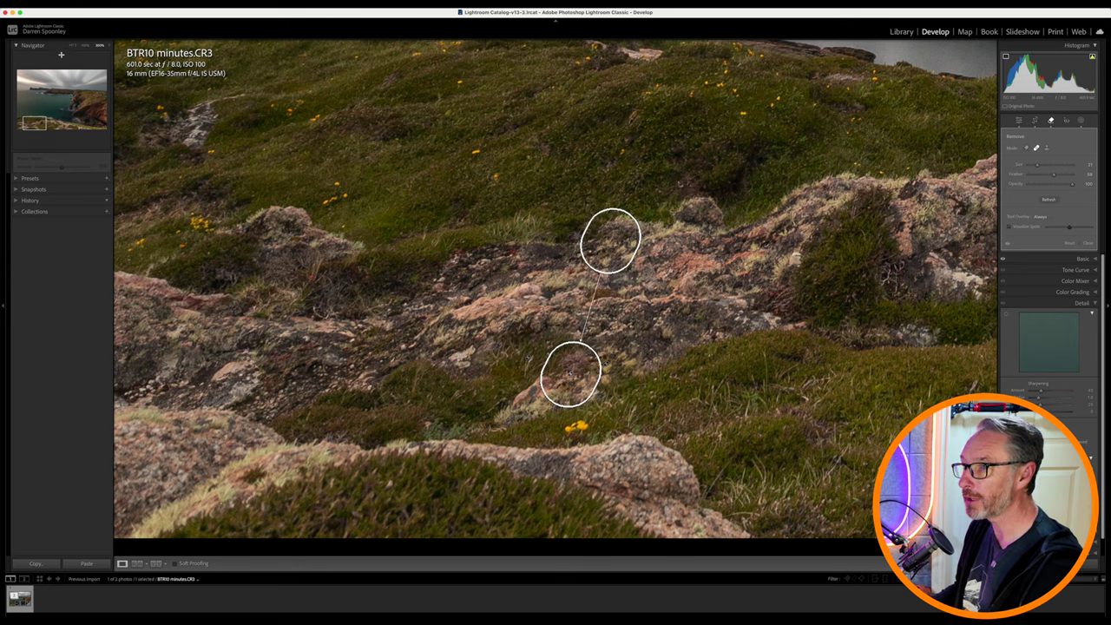
key("z")
left_click(374, 296)
key("super+z")
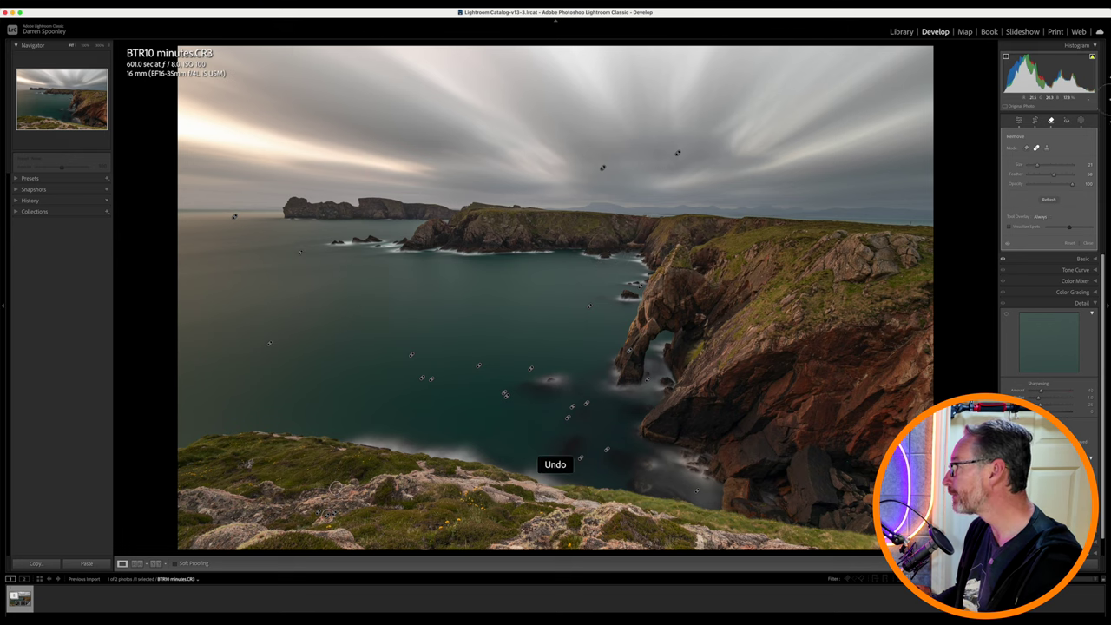
left_click(1018, 122)
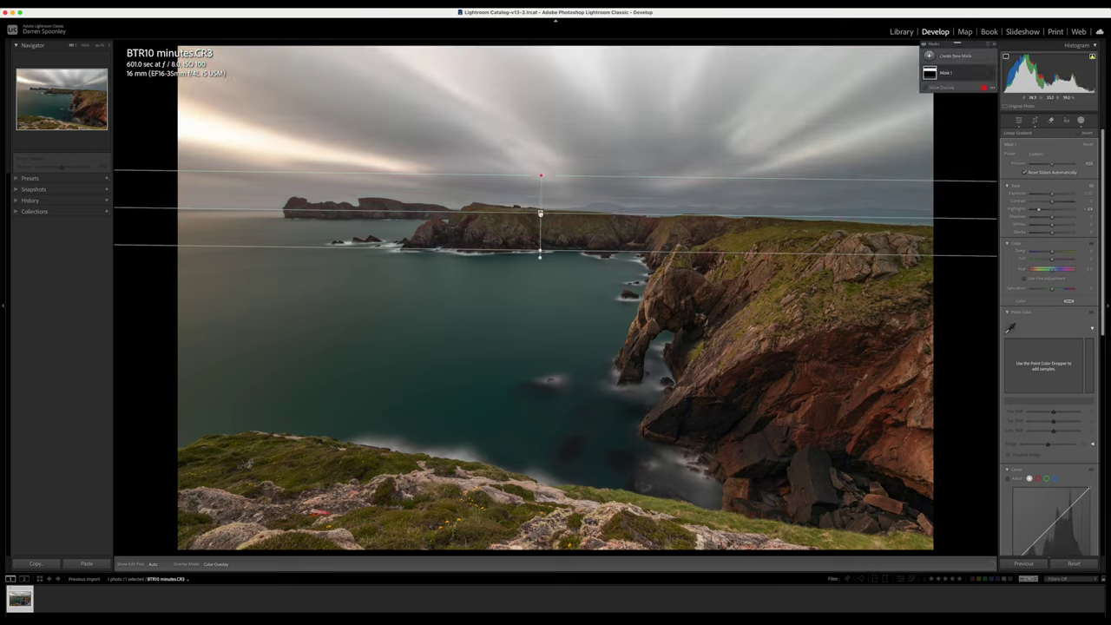
left_click(540, 380)
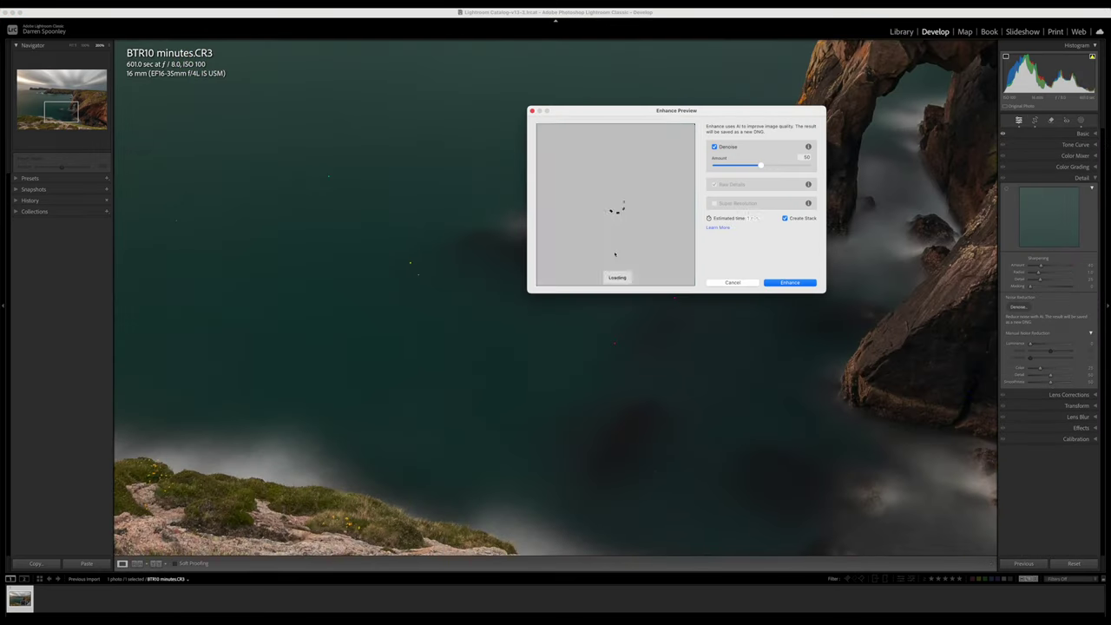